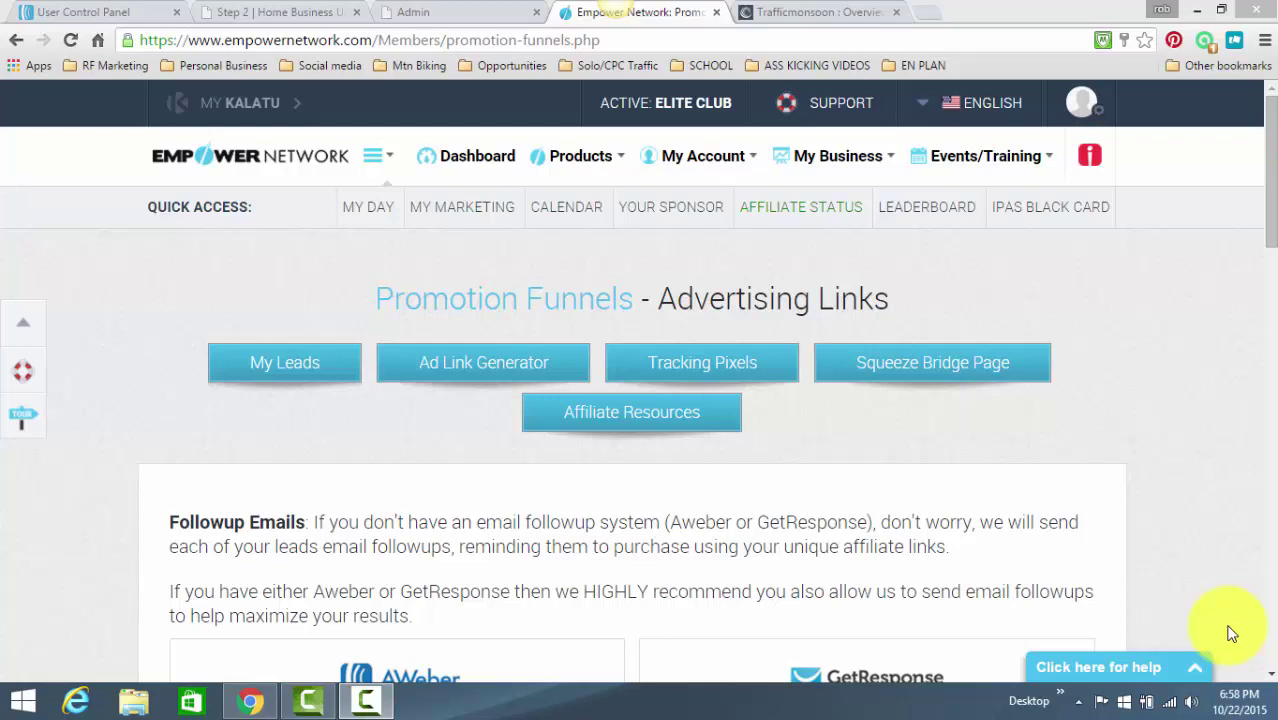
Go to Promotion Funnels under the My Business menu in Empower Network.
click(838, 155)
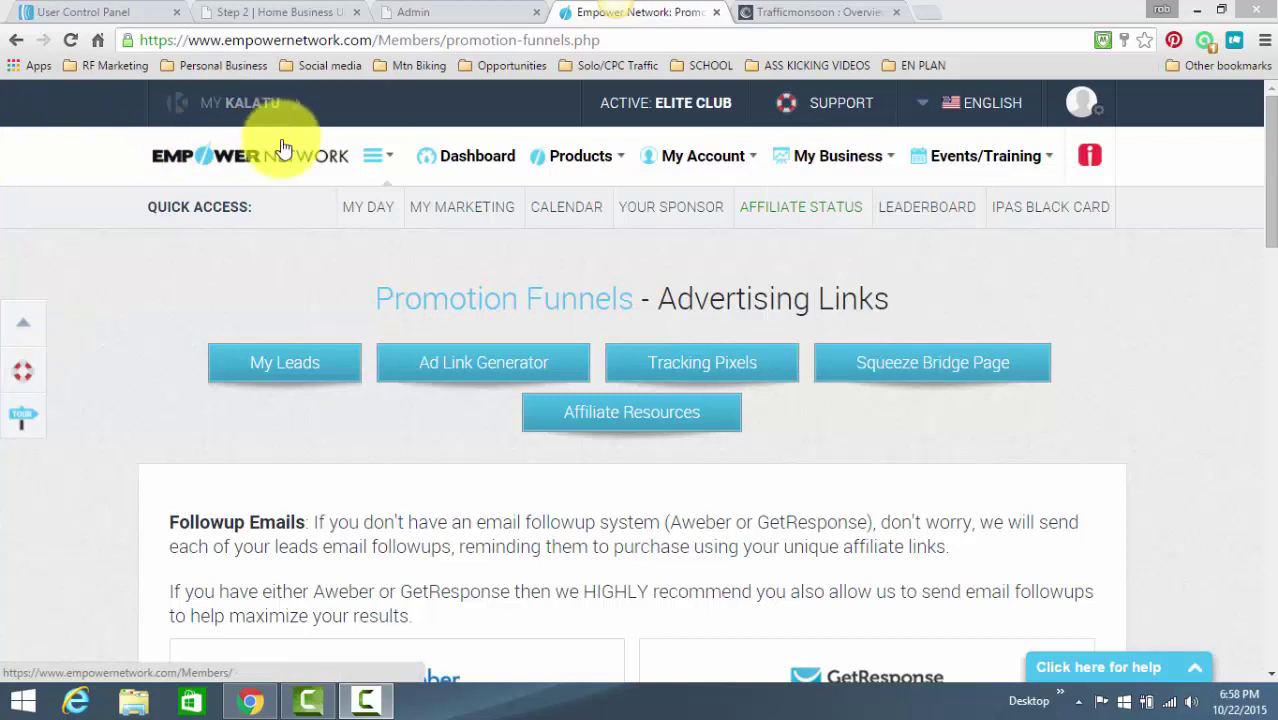
mouse_move(903, 188)
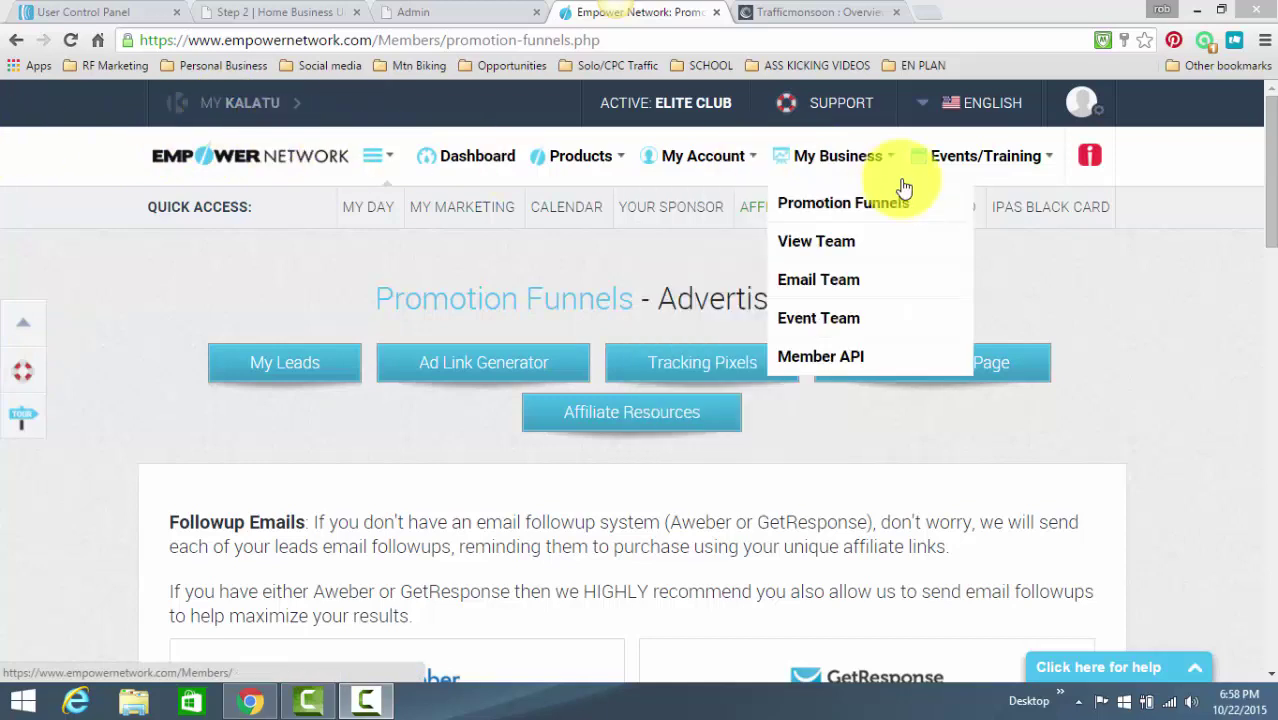
click(844, 204)
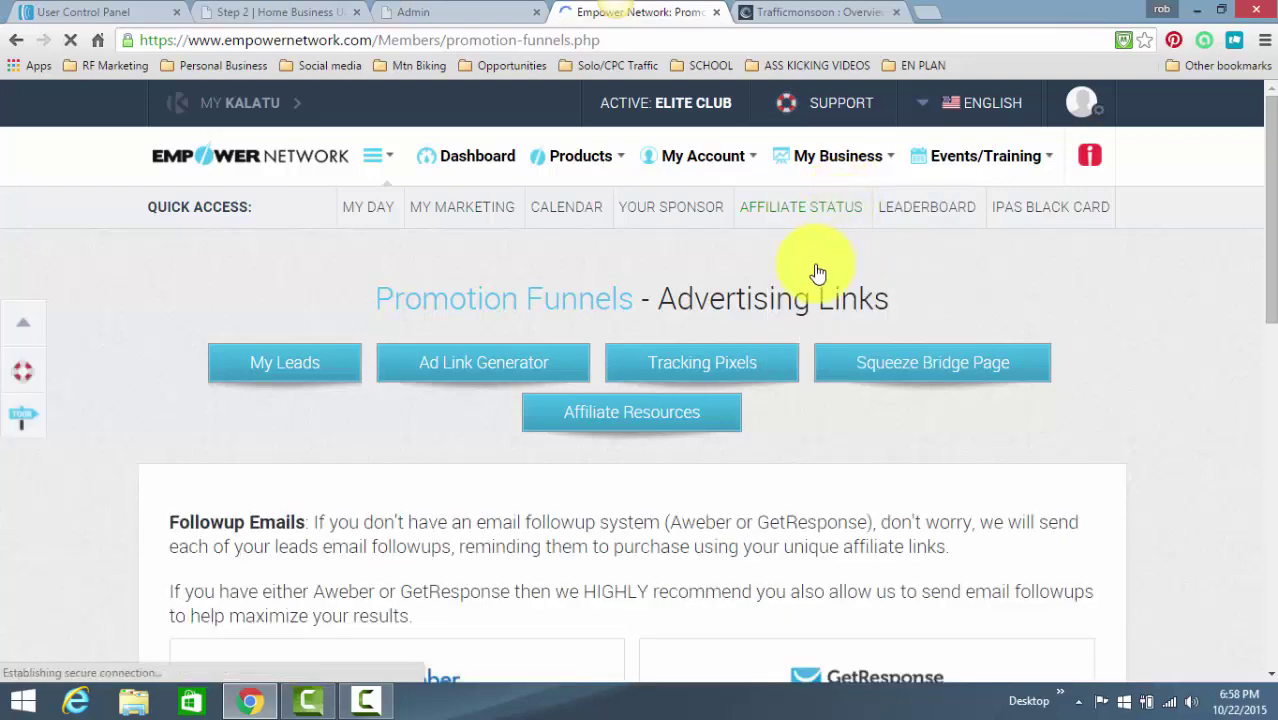
Scroll through the Sales Funnels offers down to the Your First Million Online link.
scroll(688, 291, down, 5)
scroll(620, 323, down, 2)
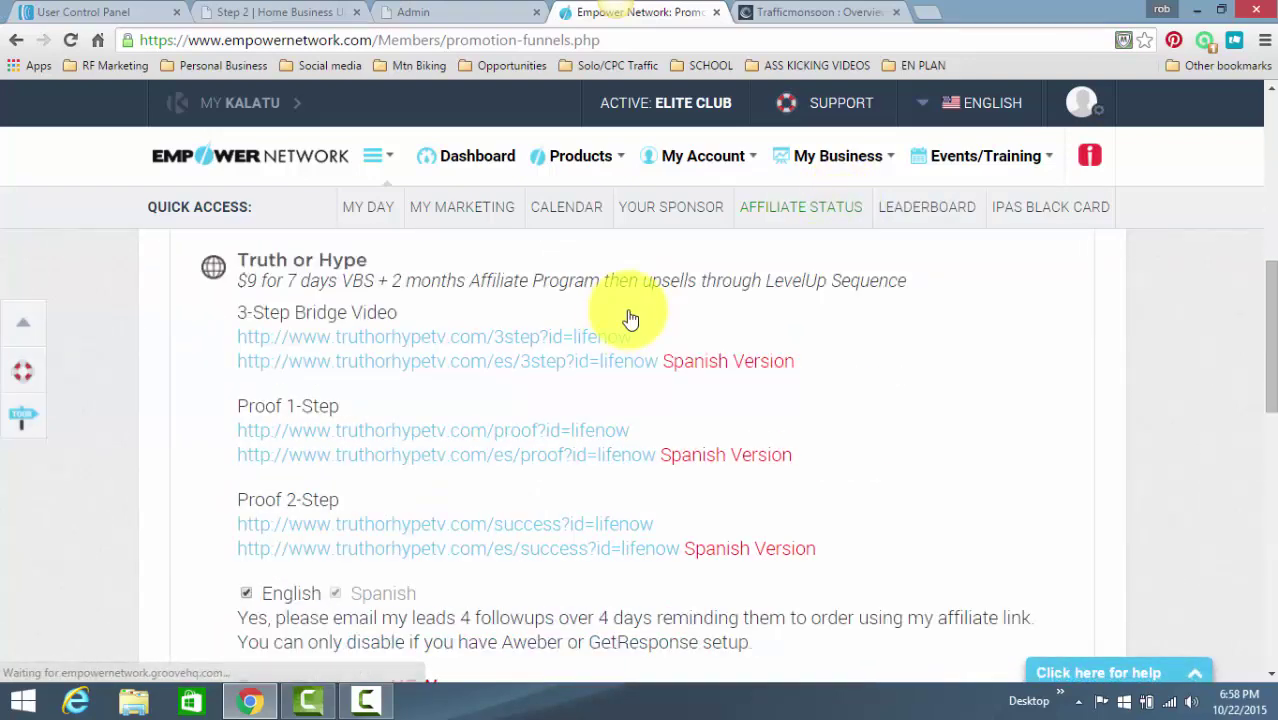
scroll(627, 313, up, 2)
scroll(625, 319, down, 1)
scroll(472, 368, down, 2)
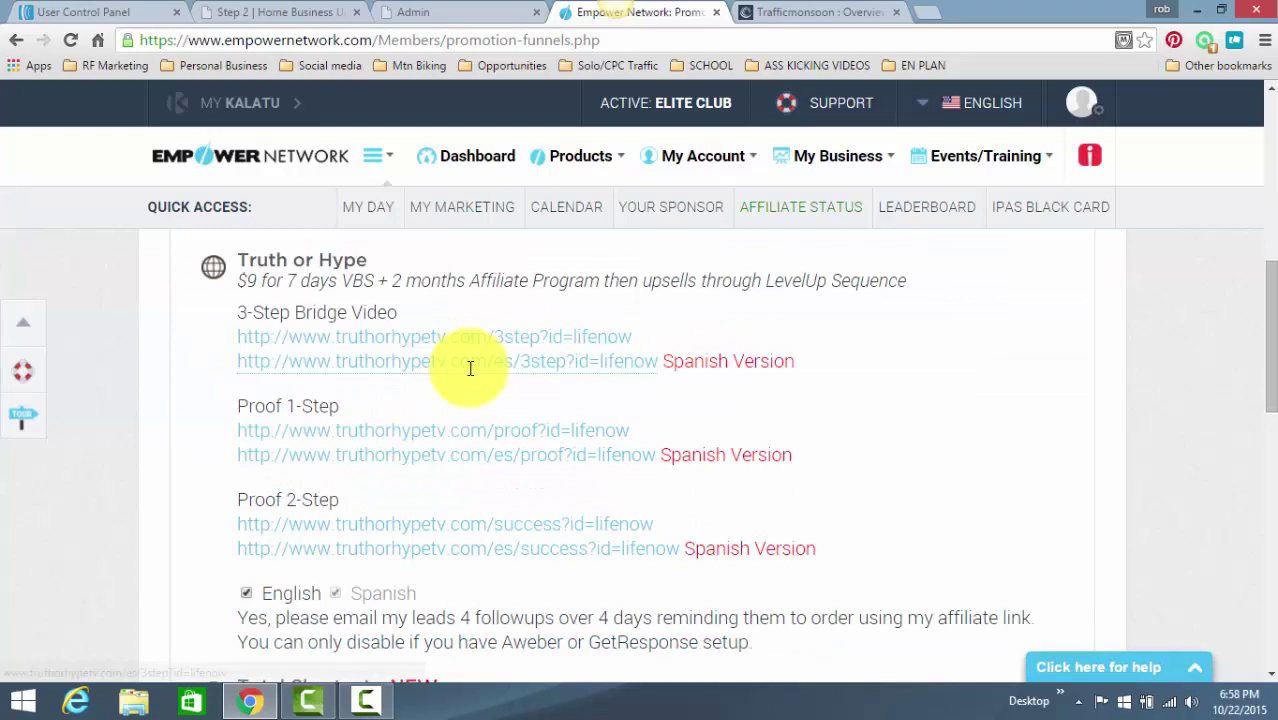
scroll(474, 372, down, 3)
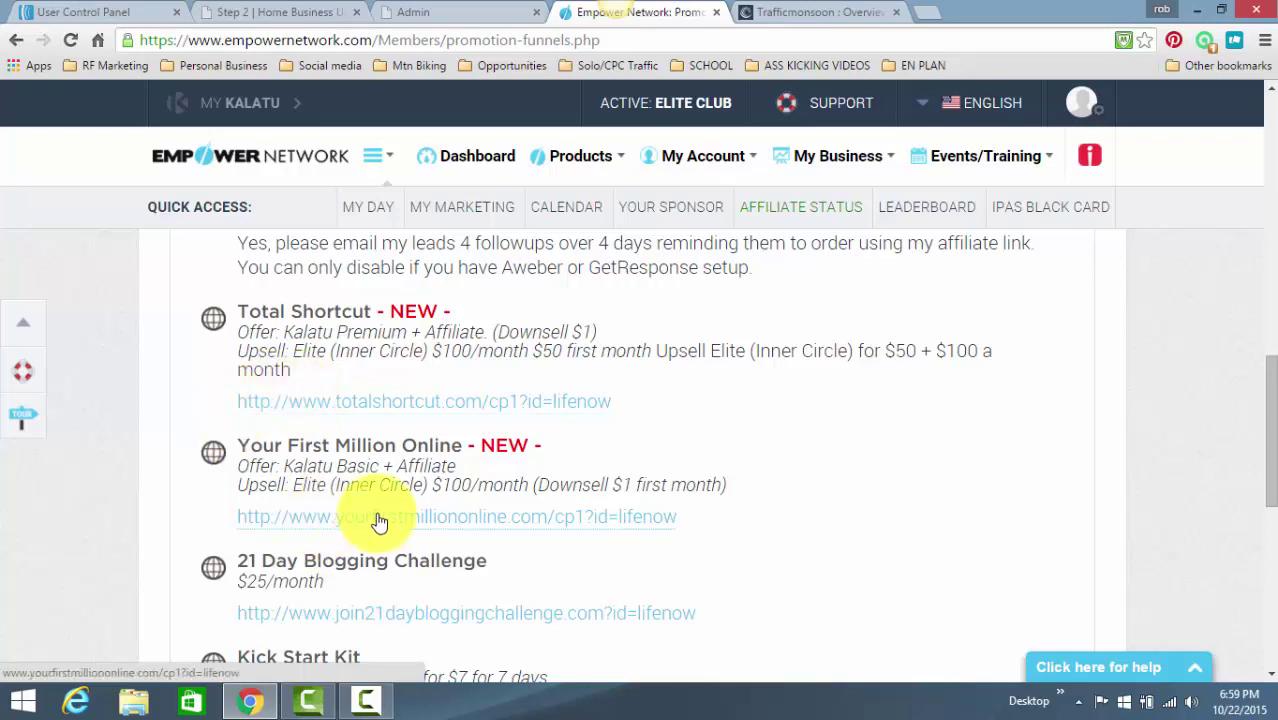
scroll(390, 505, up, 2)
scroll(402, 500, up, 2)
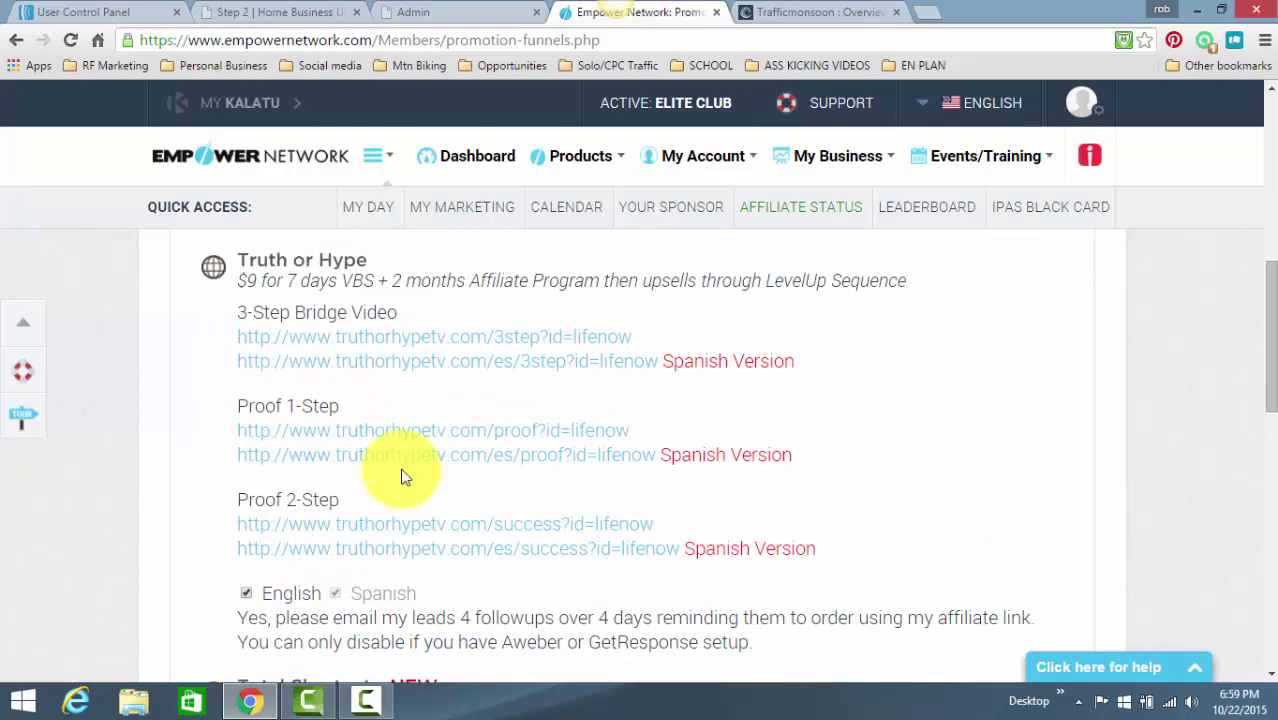
scroll(599, 457, up, 4)
scroll(388, 552, down, 3)
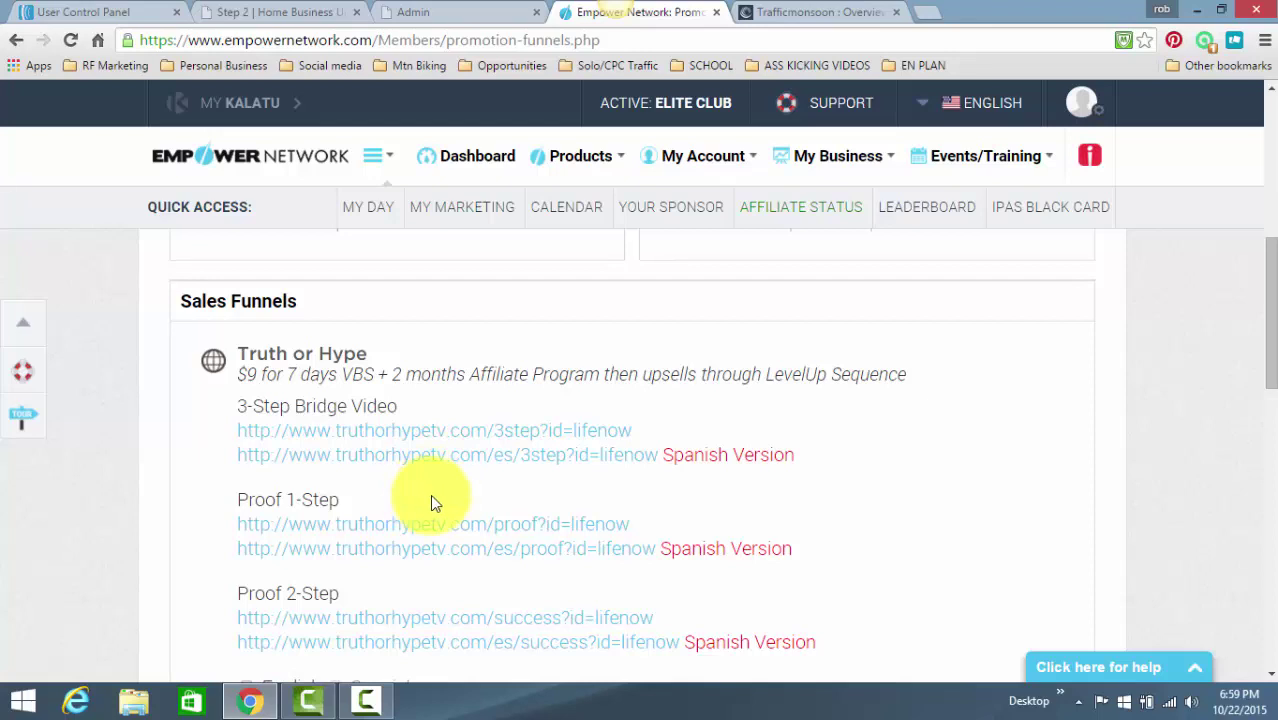
scroll(432, 490, down, 2)
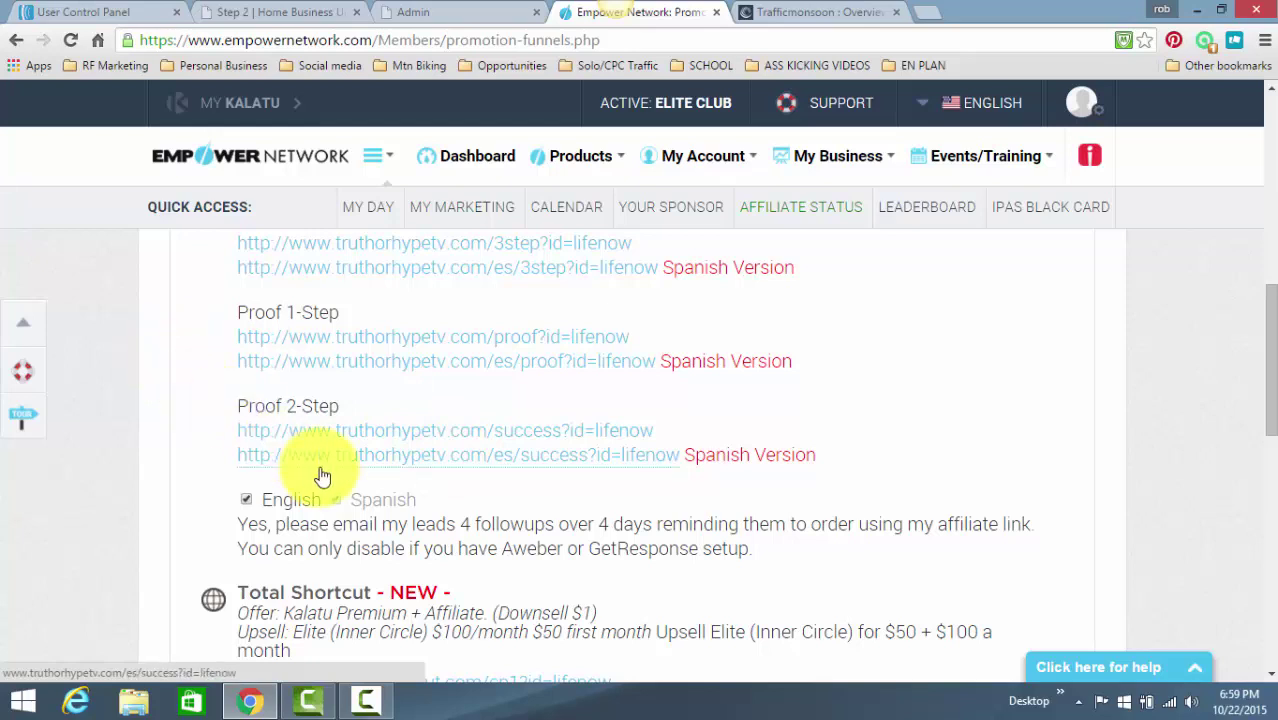
scroll(265, 485, down, 2)
scroll(265, 485, down, 2)
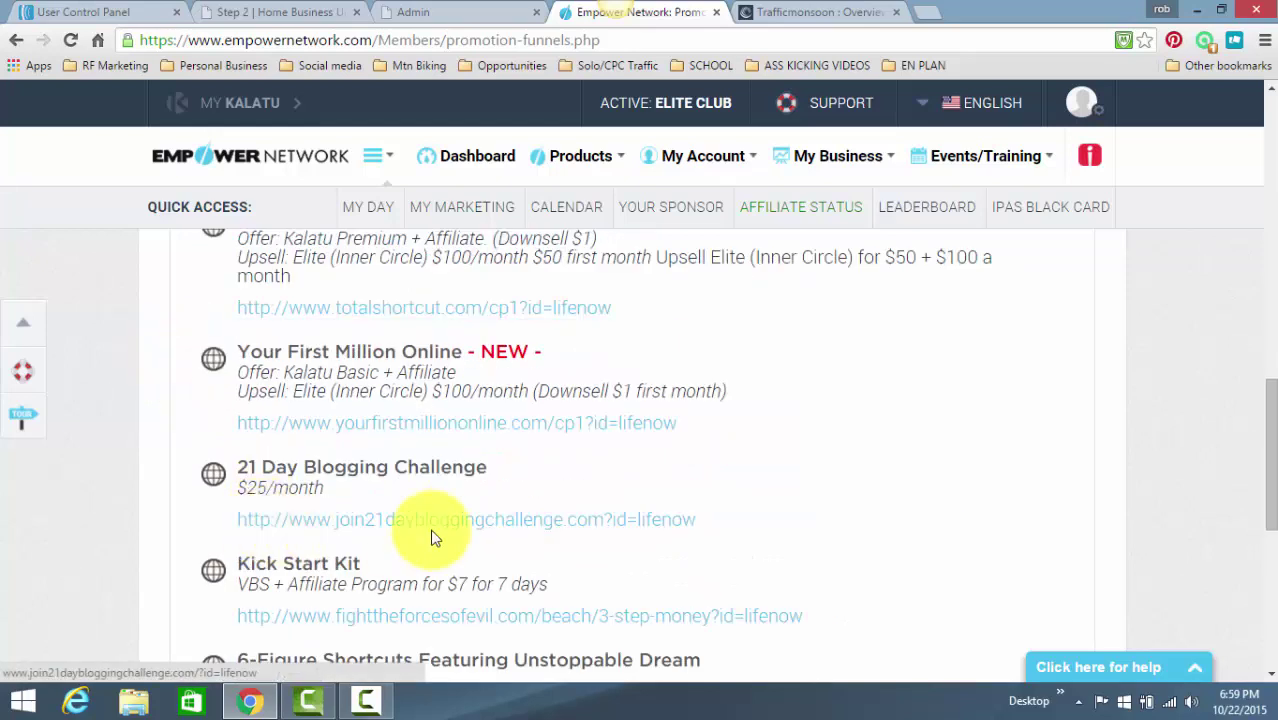
scroll(700, 460, up, 1)
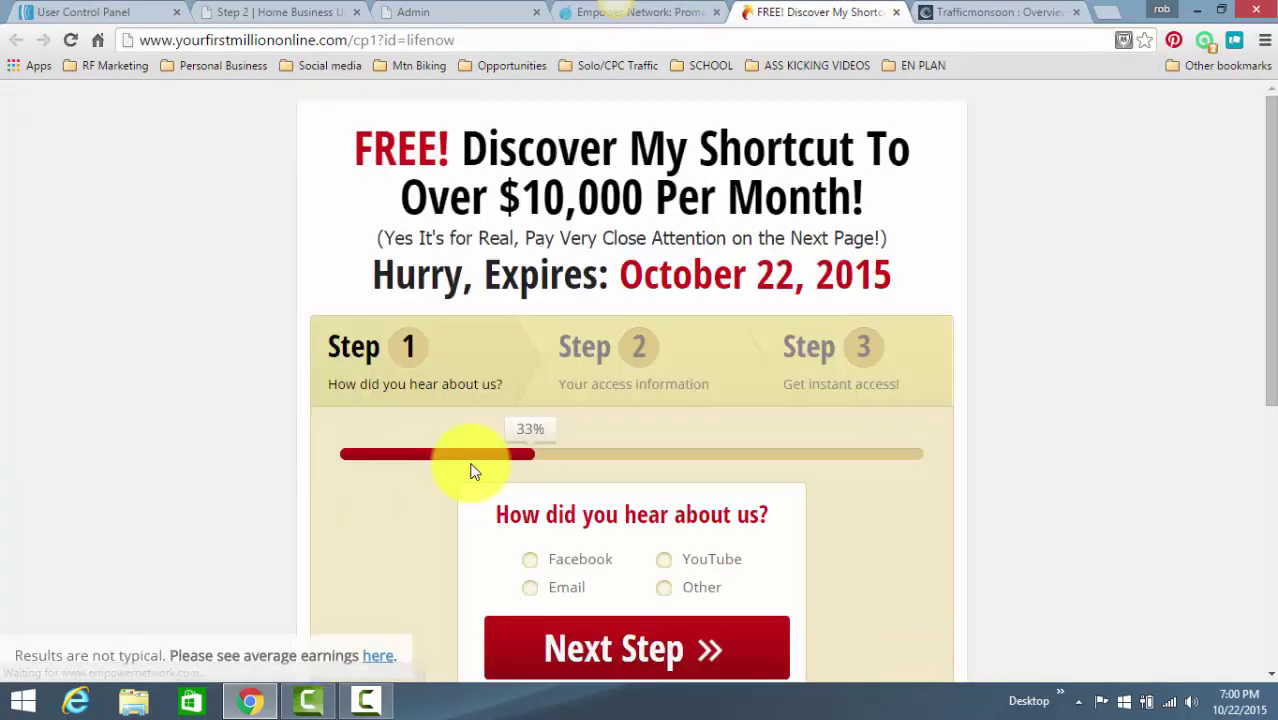
Opt in to Your First Million Online with Email as the source and a saved e-mail address.
scroll(540, 505, down, 1)
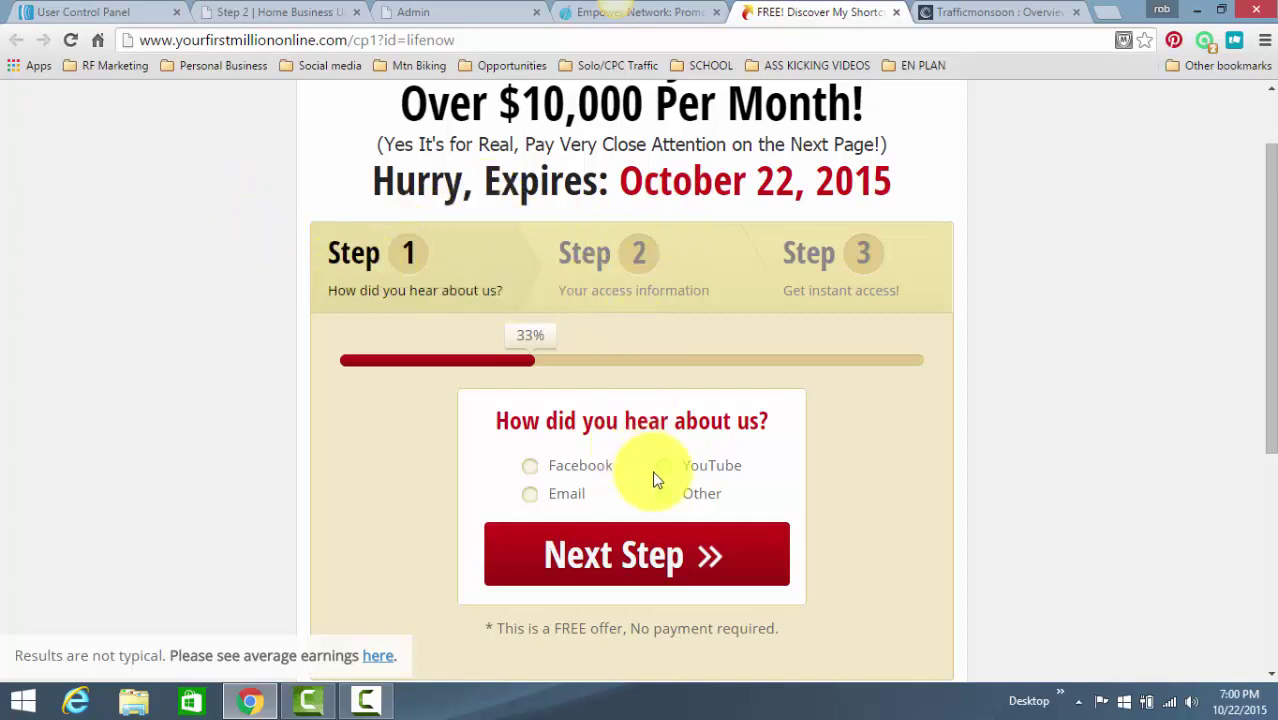
click(531, 494)
click(628, 550)
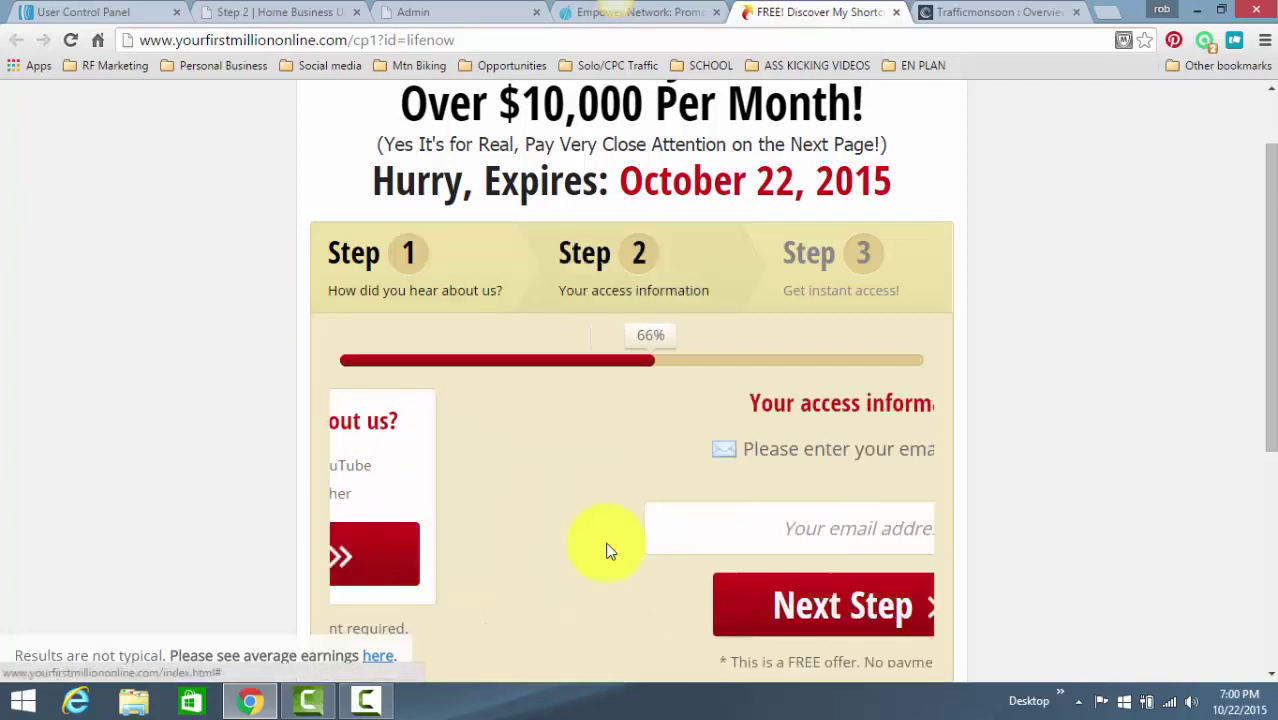
click(698, 546)
click(593, 568)
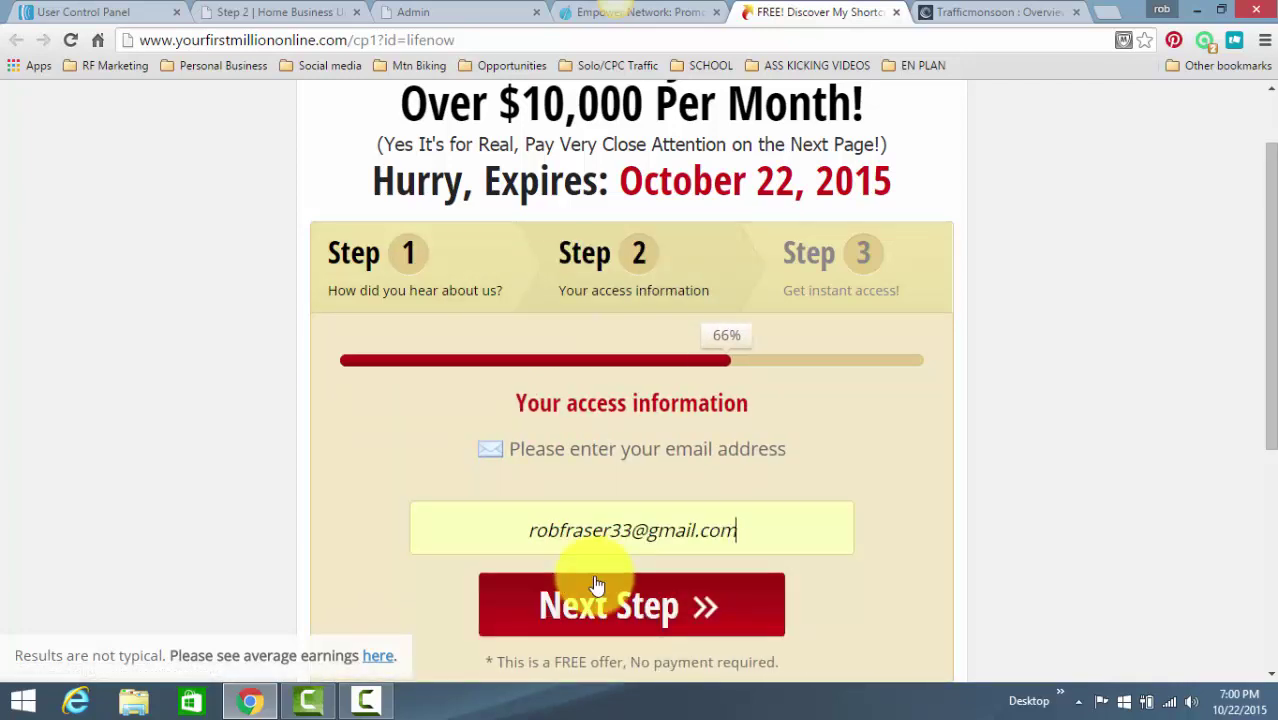
click(628, 607)
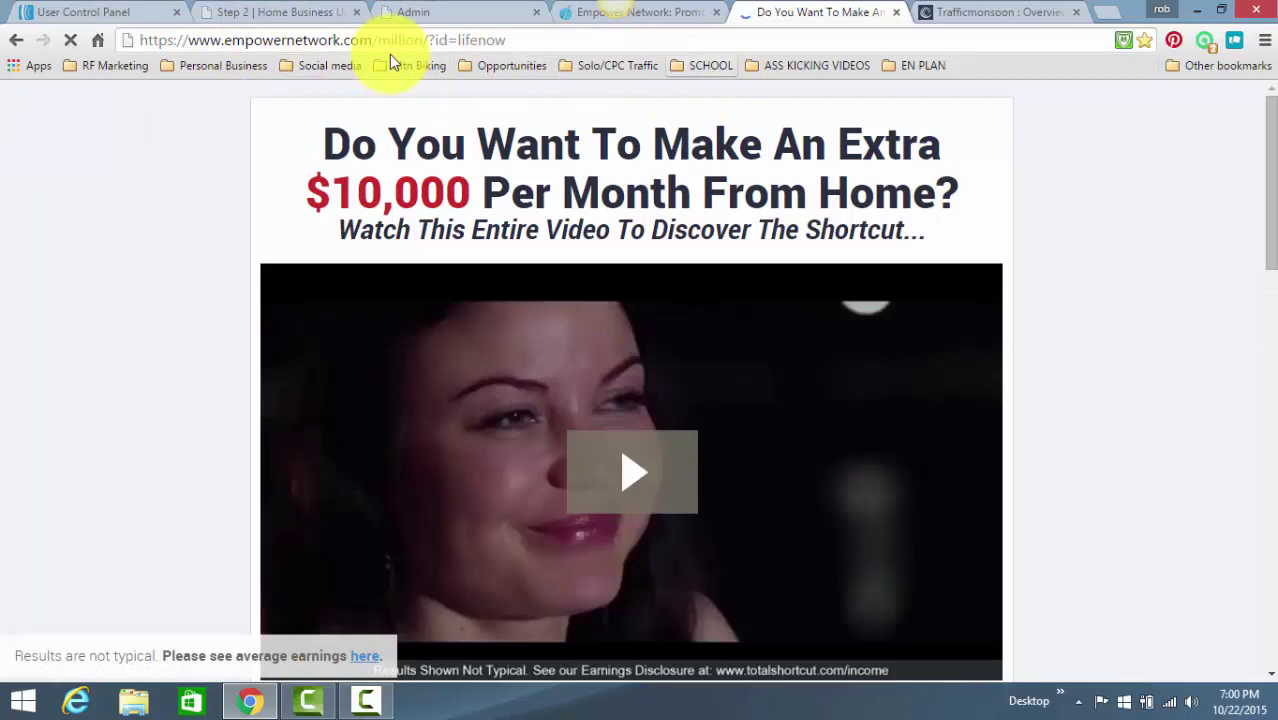
Select the video page's URL, then return to the Power Lead System Admin tab.
click(537, 42)
key(ctrl+c)
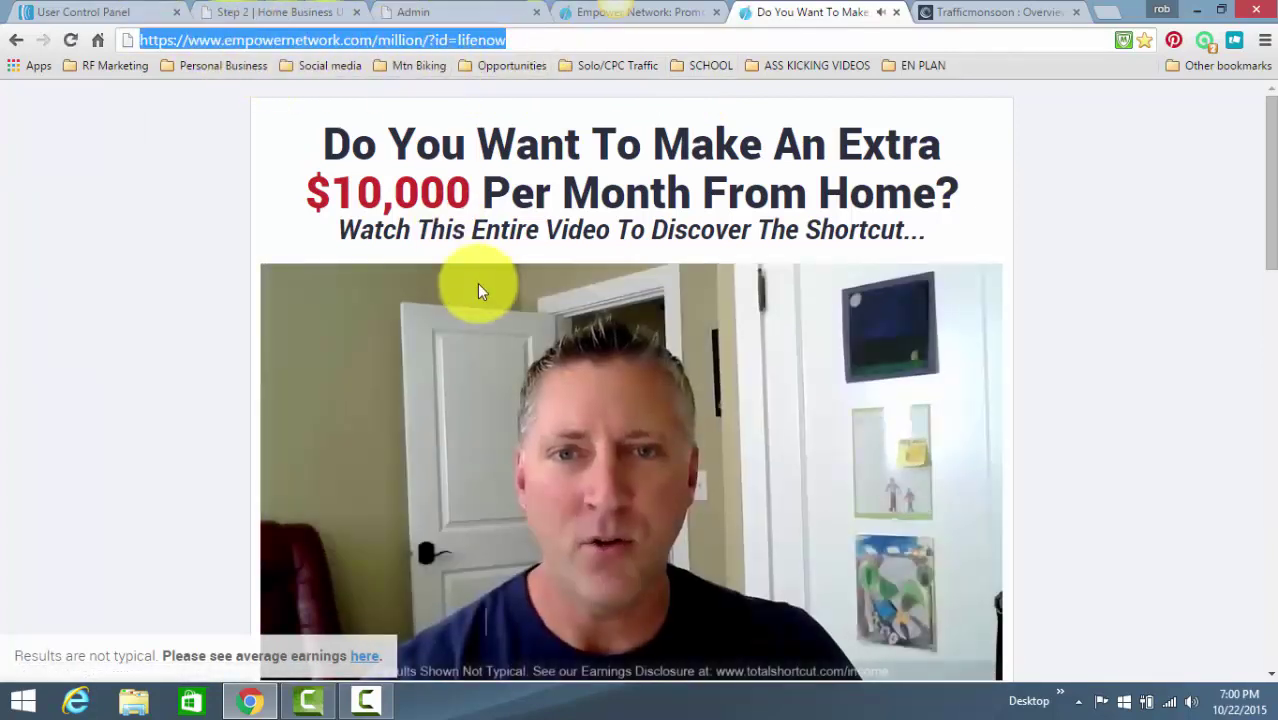
mouse_move(540, 40)
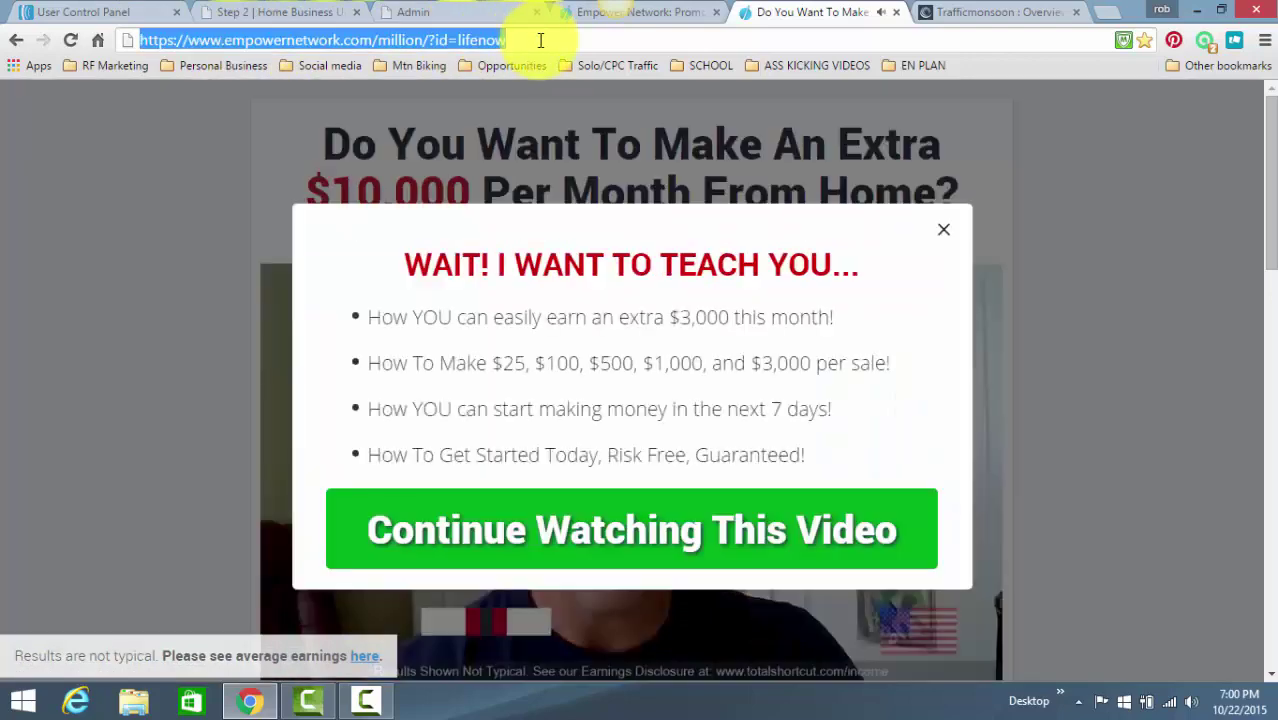
click(440, 12)
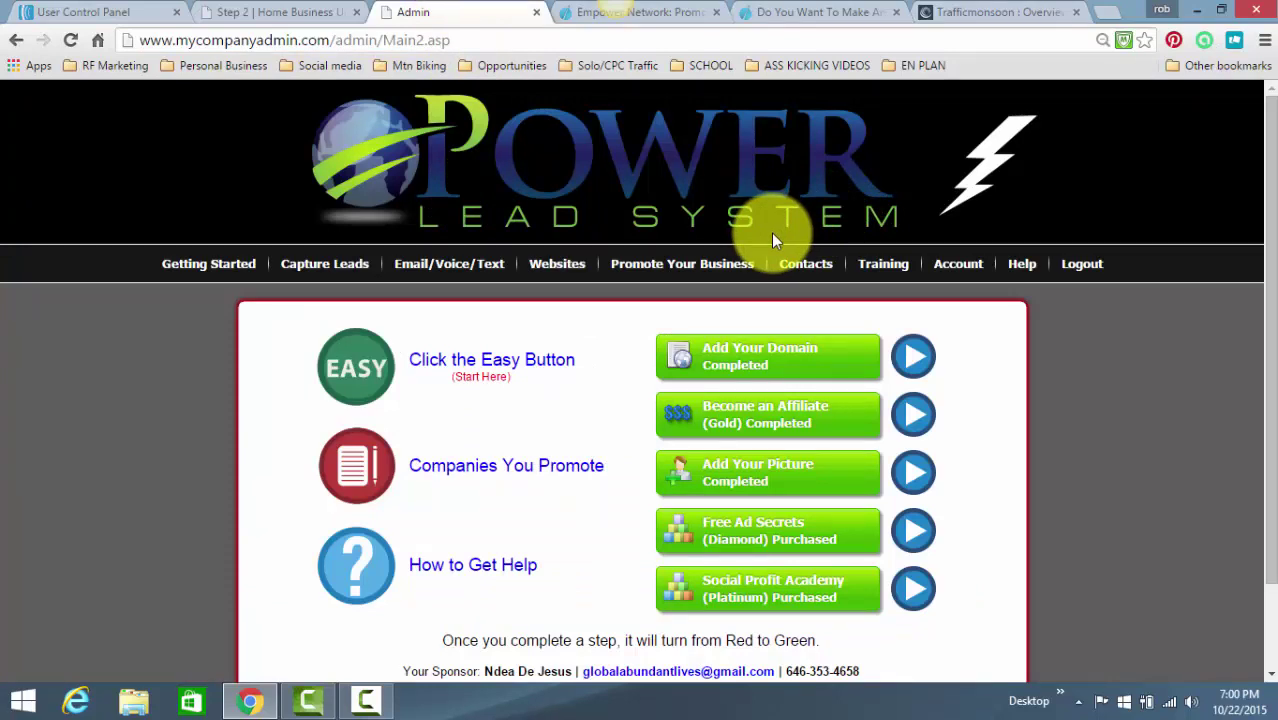
Open Getting Started and scroll down to the 'Enter your company personal link' field.
click(208, 267)
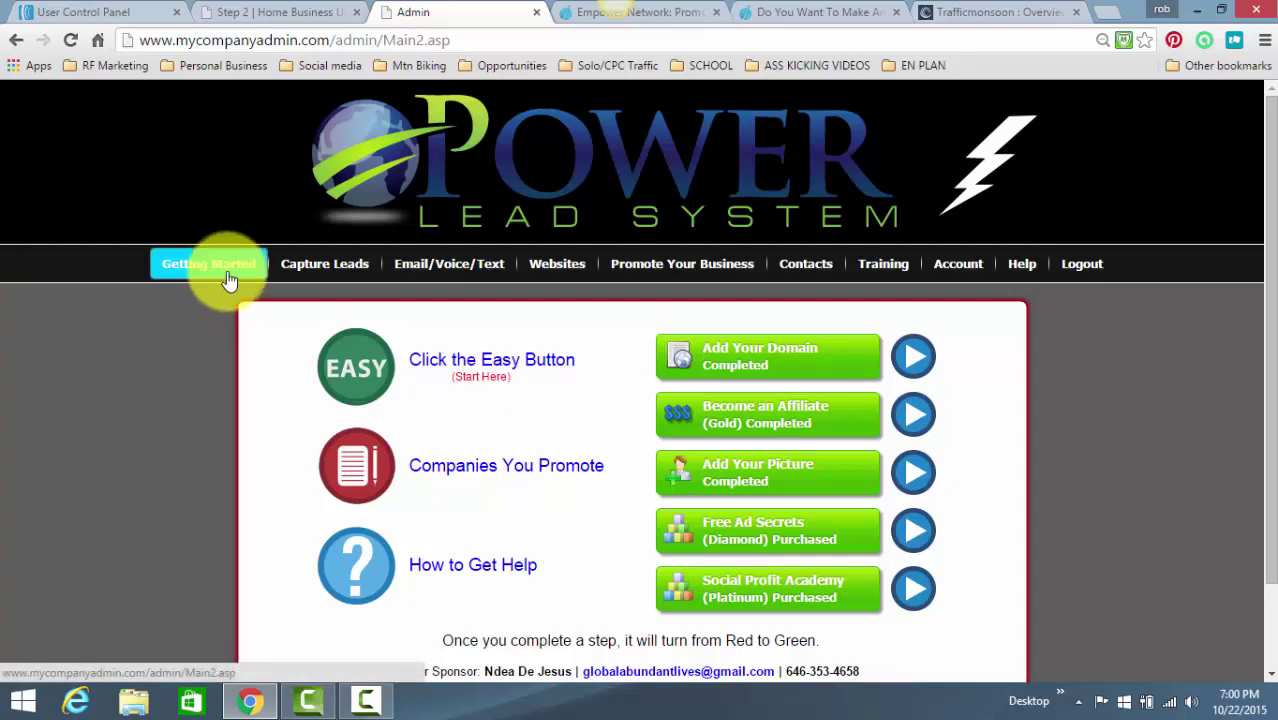
click(550, 366)
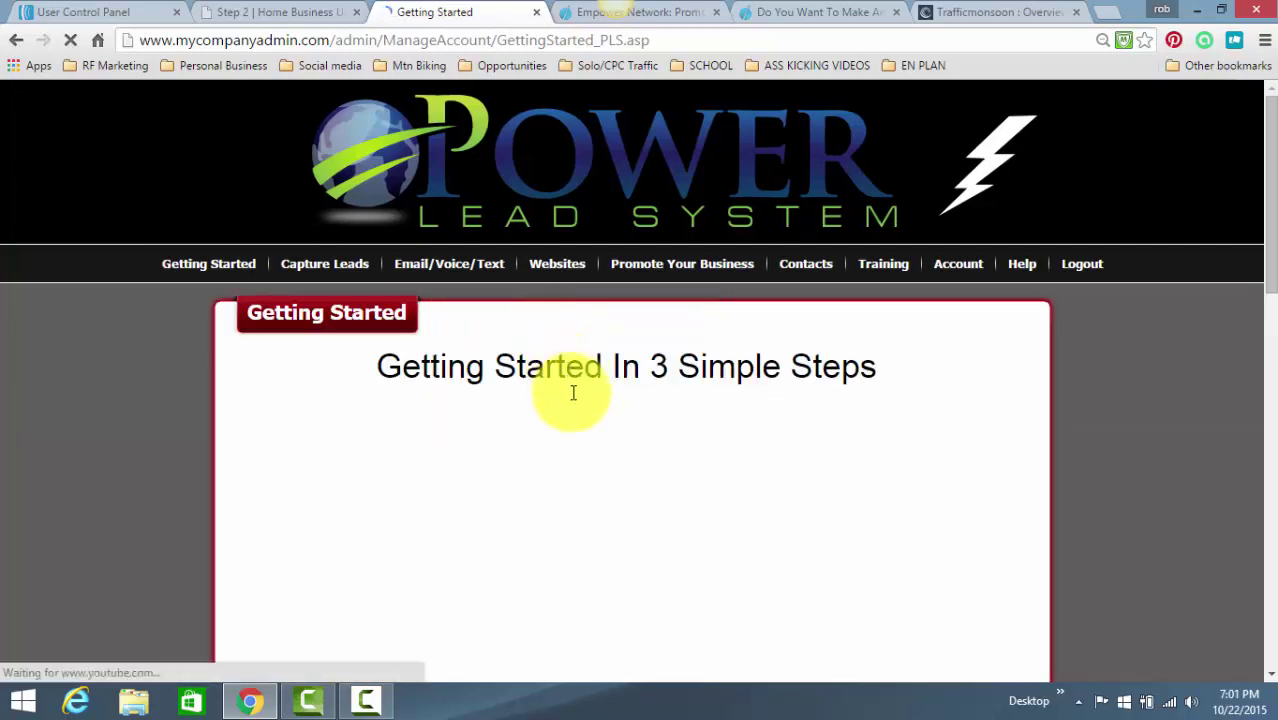
scroll(1262, 206, down, 1)
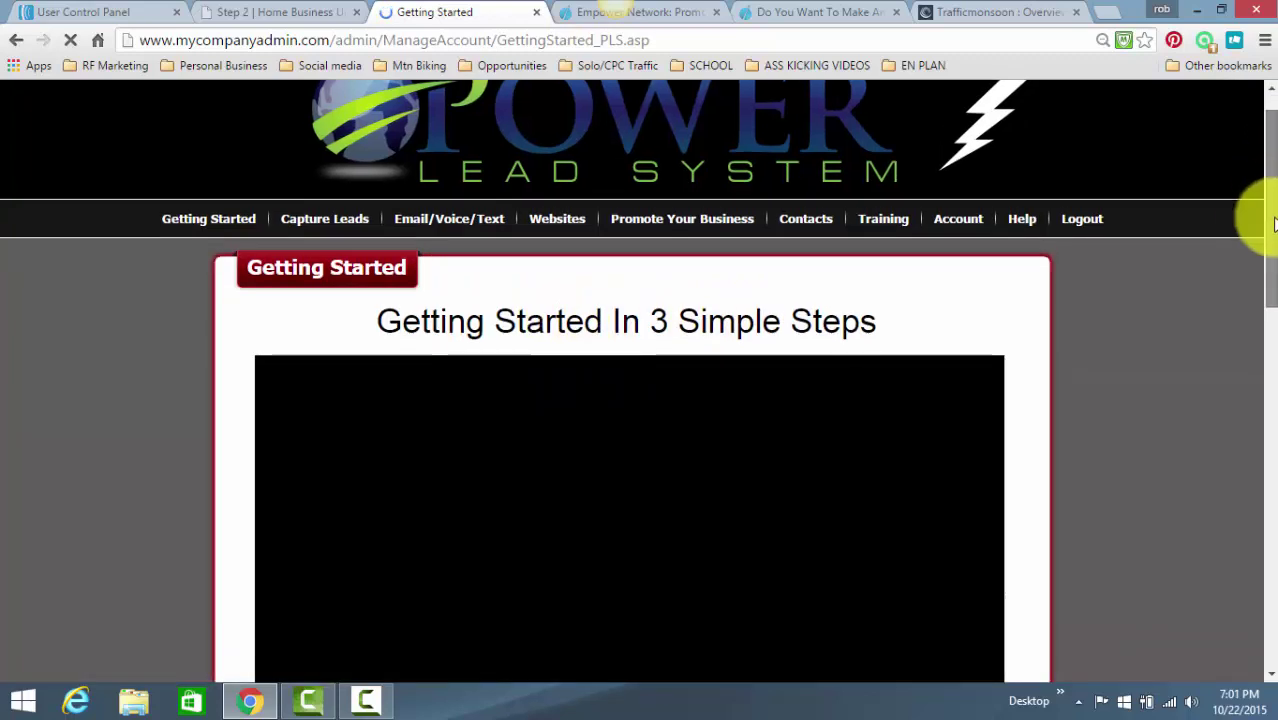
scroll(1268, 265, down, 6)
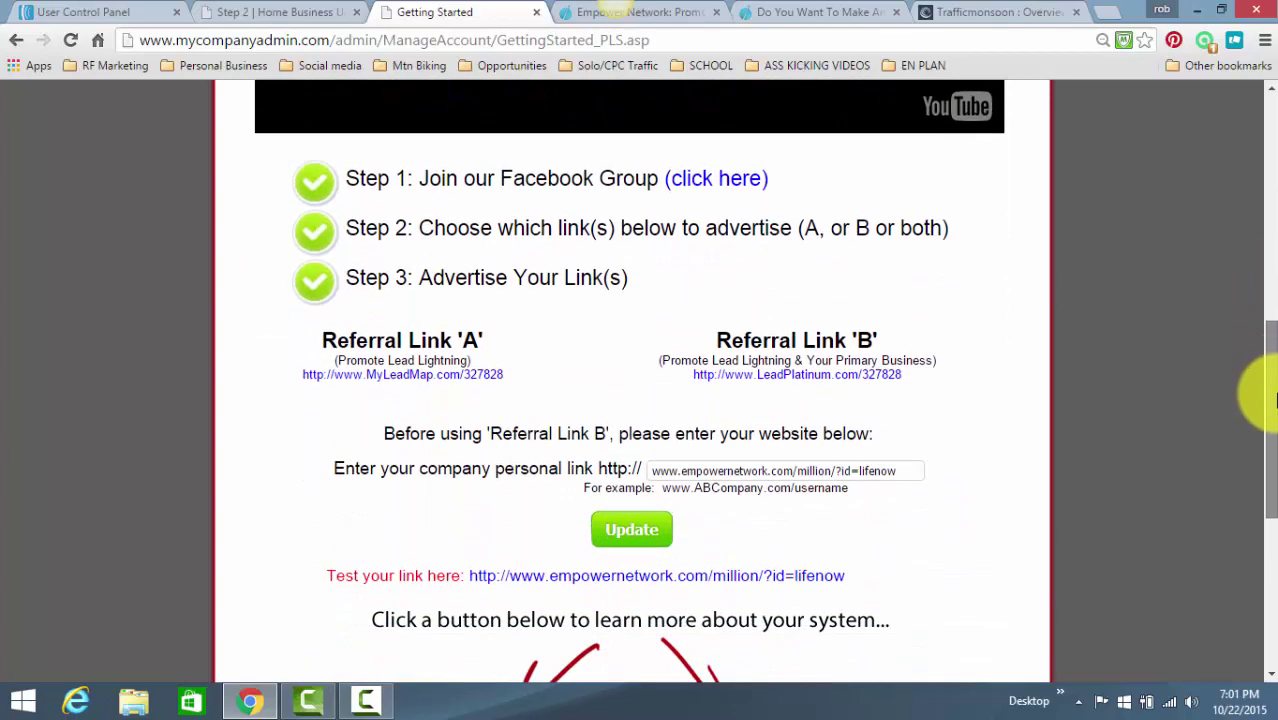
click(674, 449)
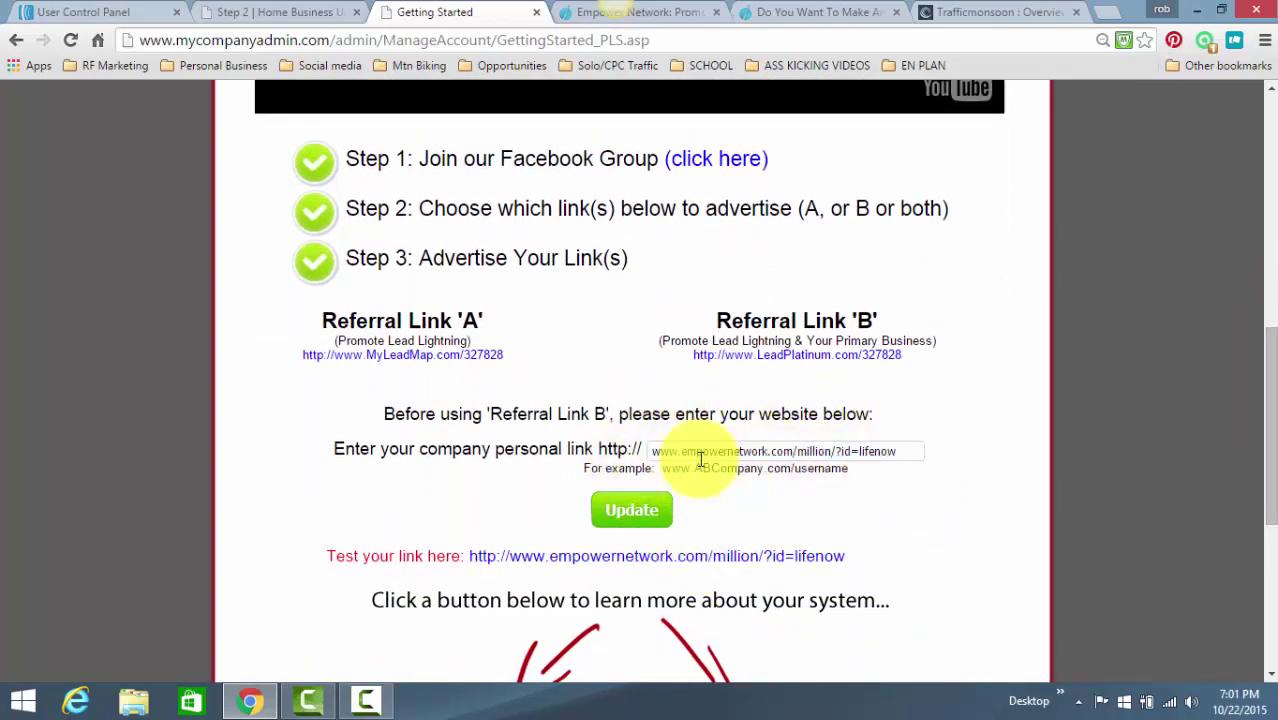
triple_click(662, 450)
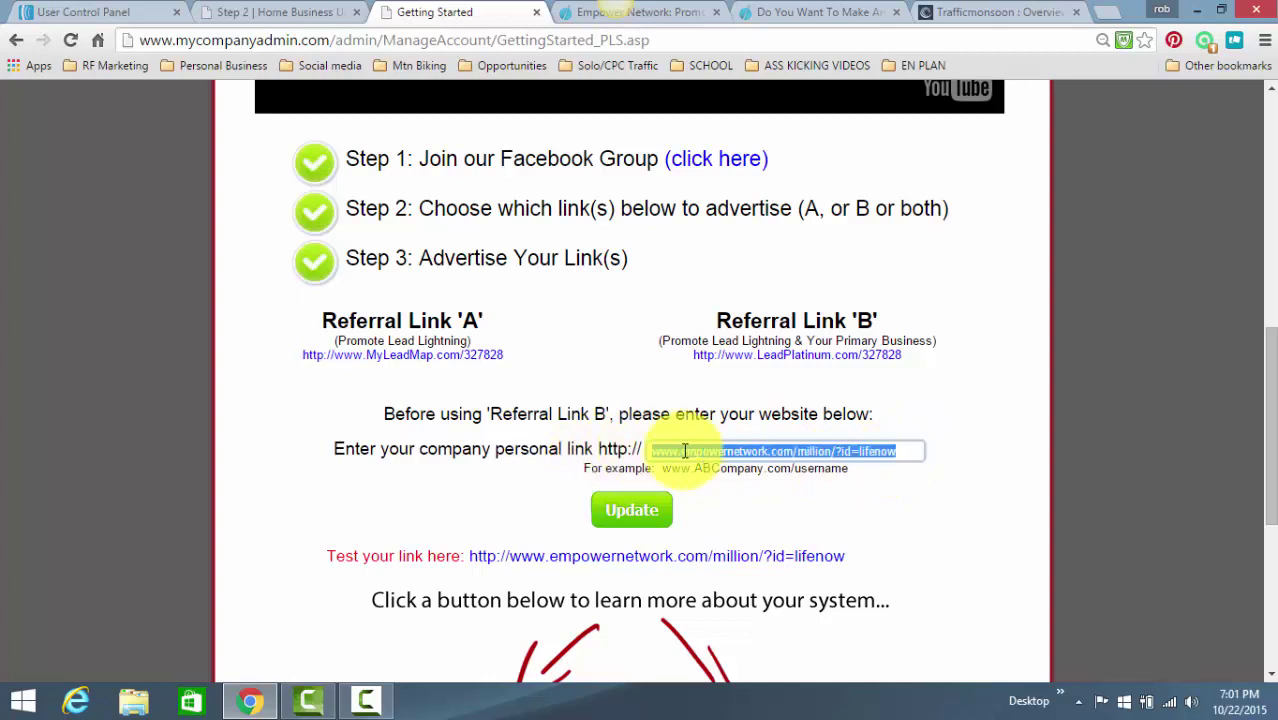
key(ctrl+v)
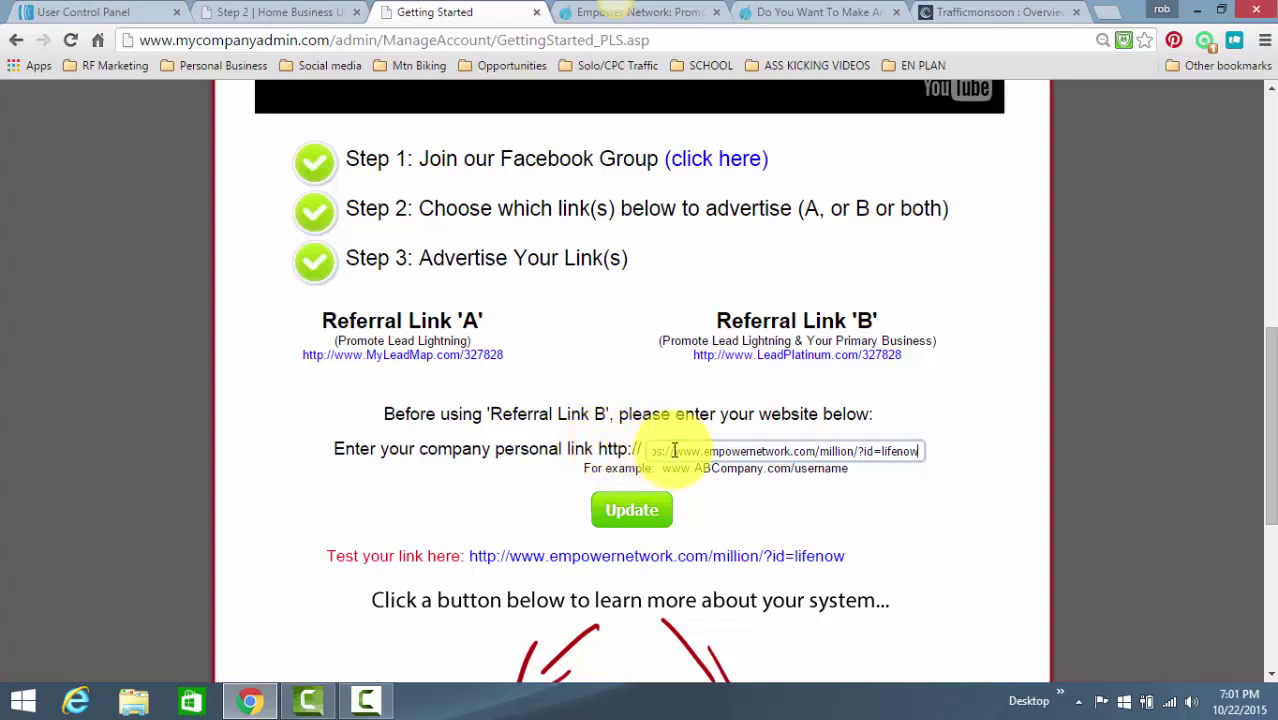
drag(672, 450, 608, 443)
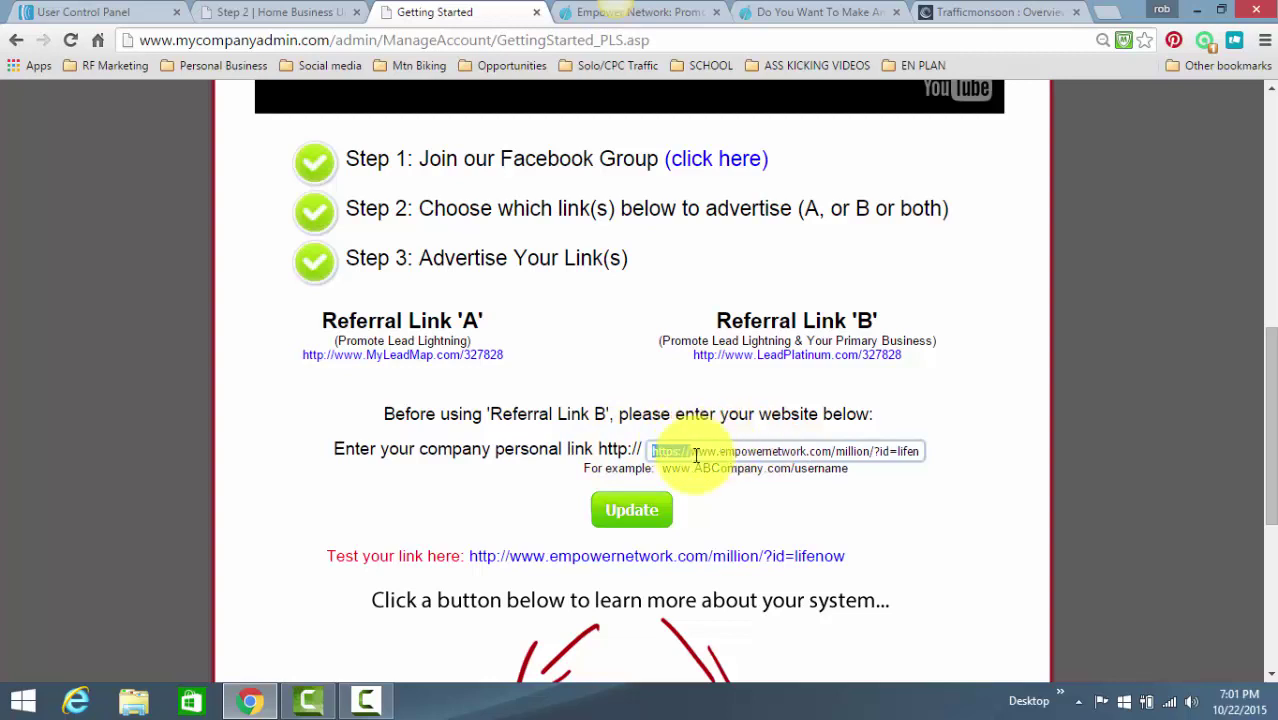
key(BackSpace)
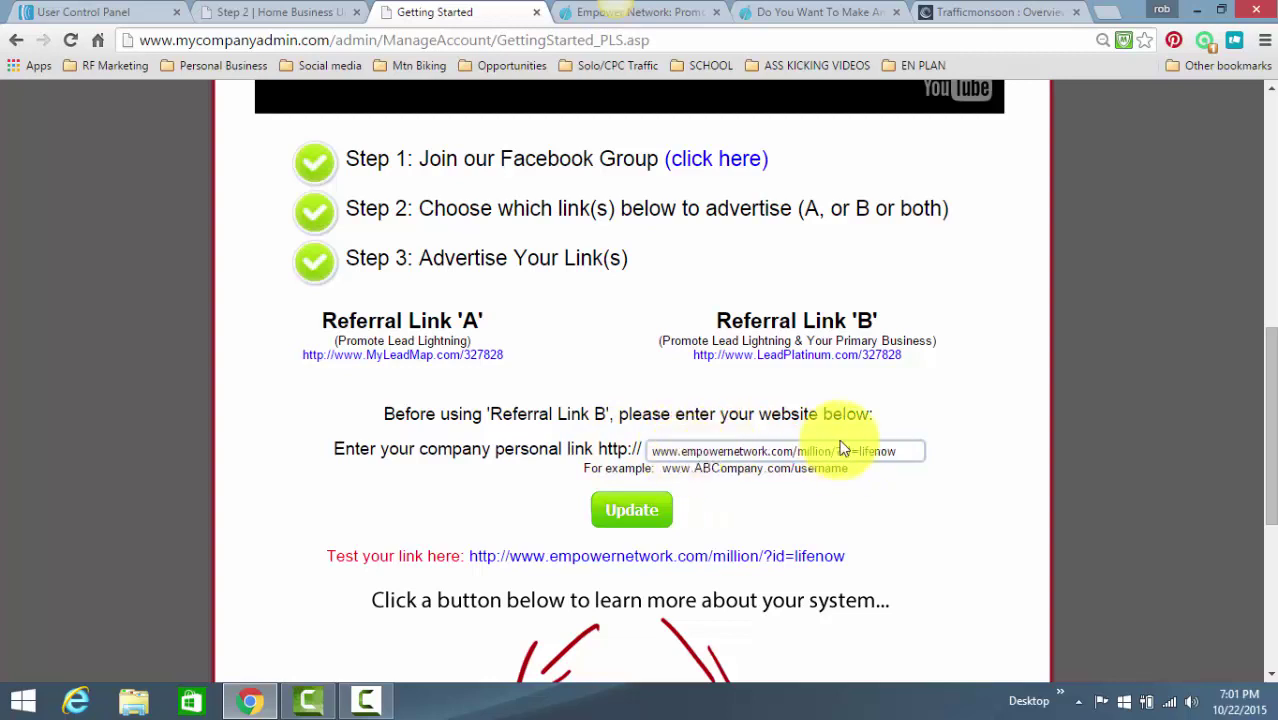
click(645, 518)
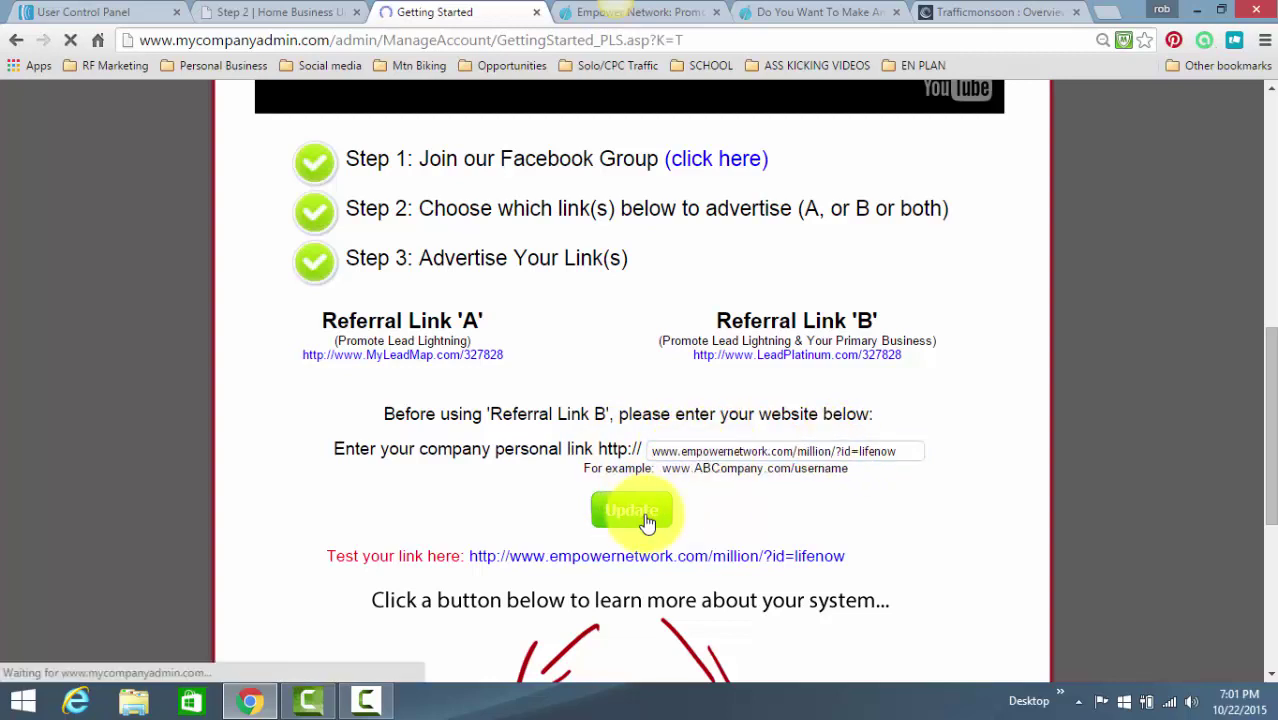
scroll(670, 512, down, 5)
Move the Lead Platinum Referral Link B preview tab ahead of the Getting Started tab.
scroll(672, 511, down, 4)
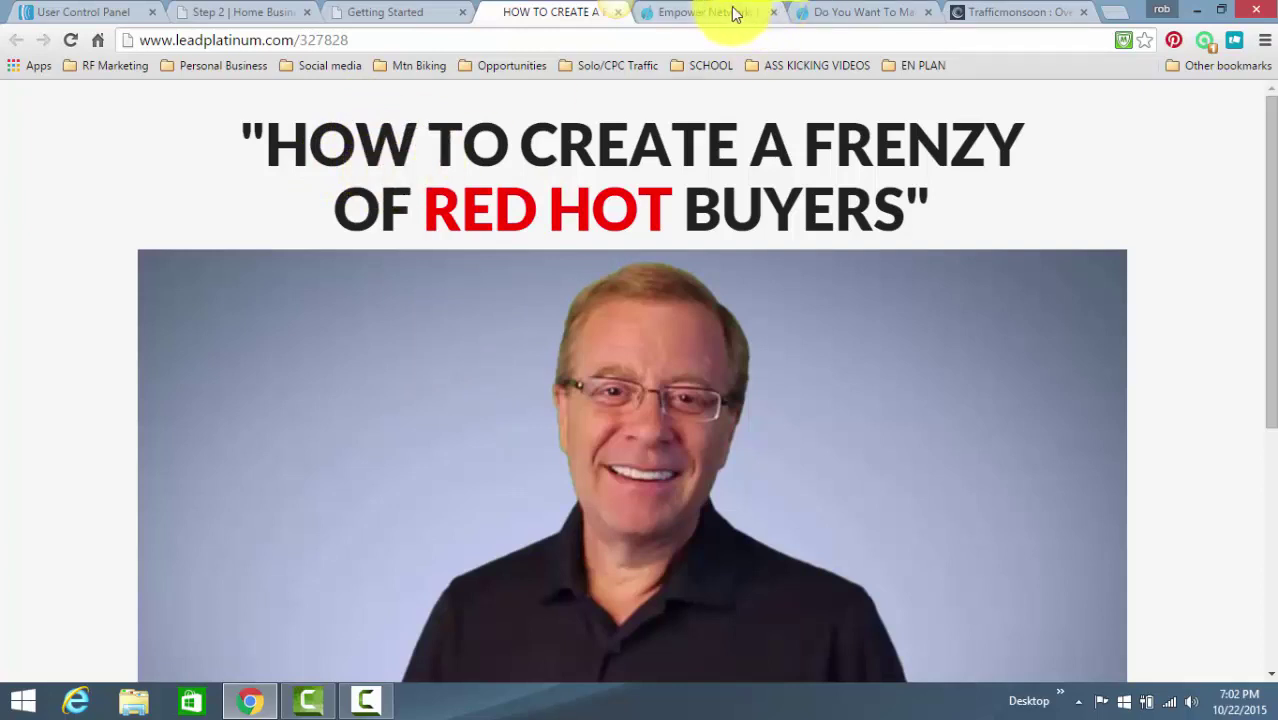
drag(515, 15, 455, 22)
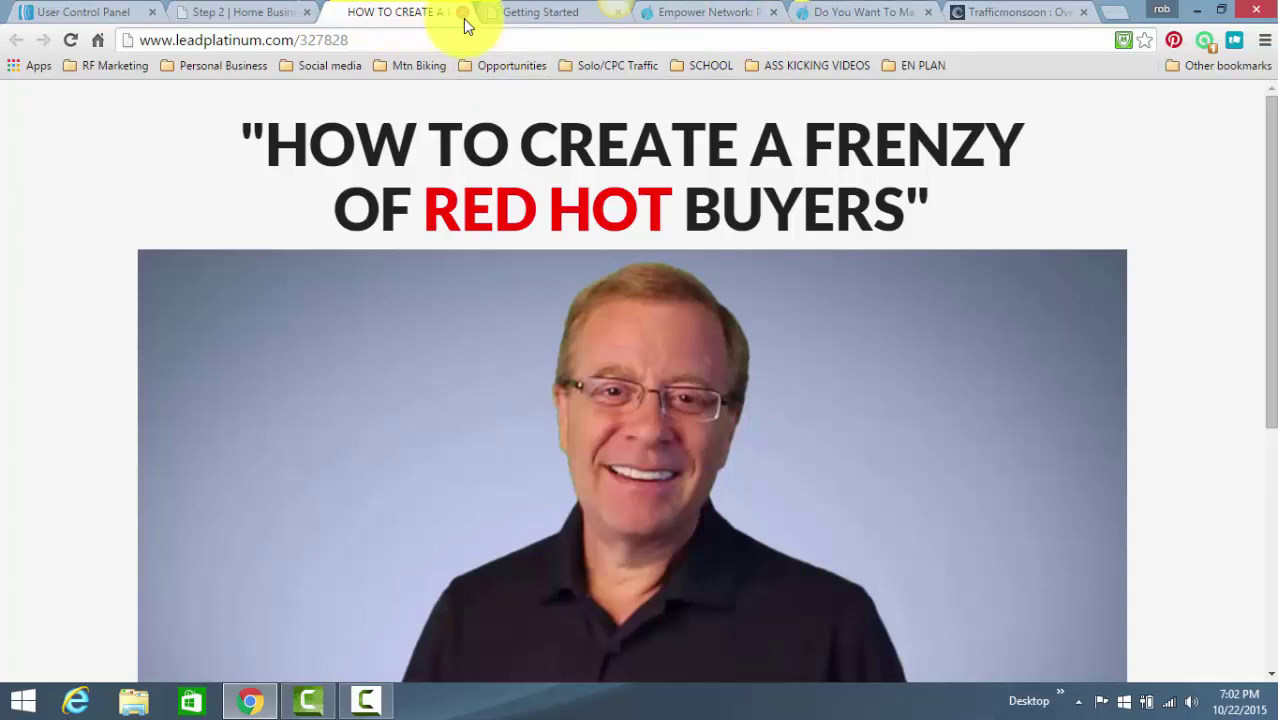
Close the Lead Platinum preview and scroll Getting Started up to the 'Changes saved!' notice.
click(461, 14)
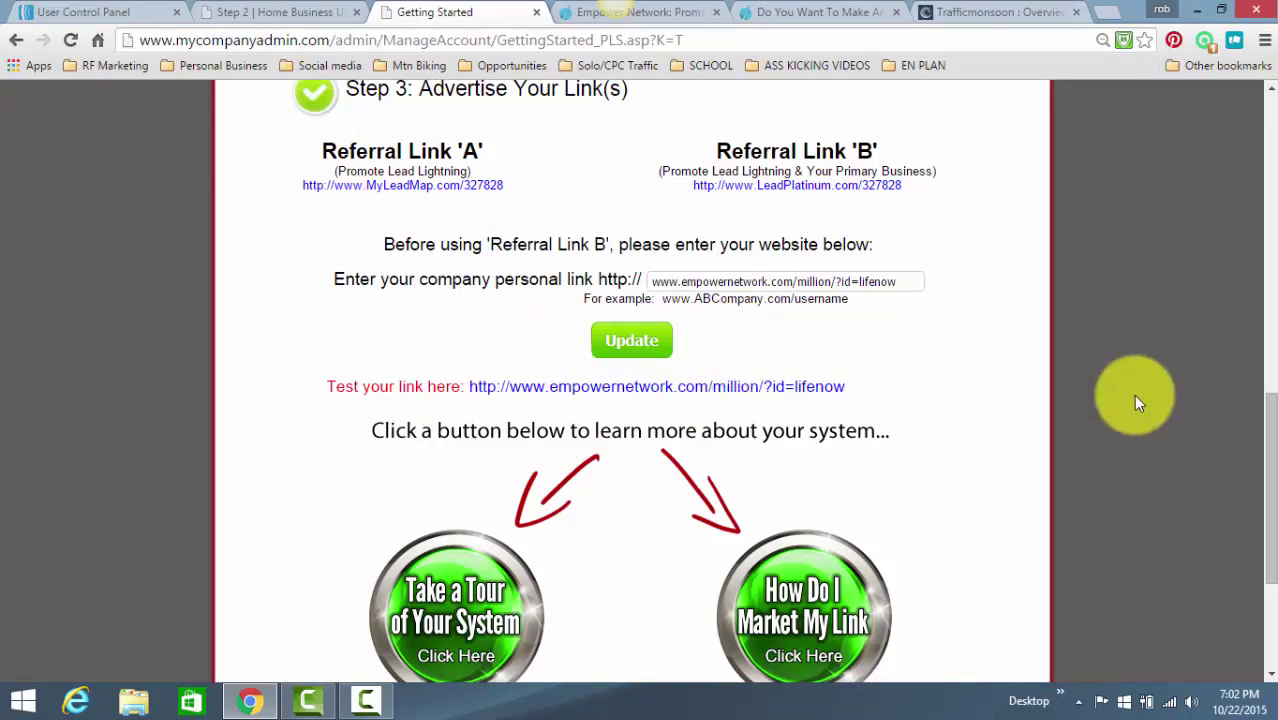
drag(1268, 495, 1247, 223)
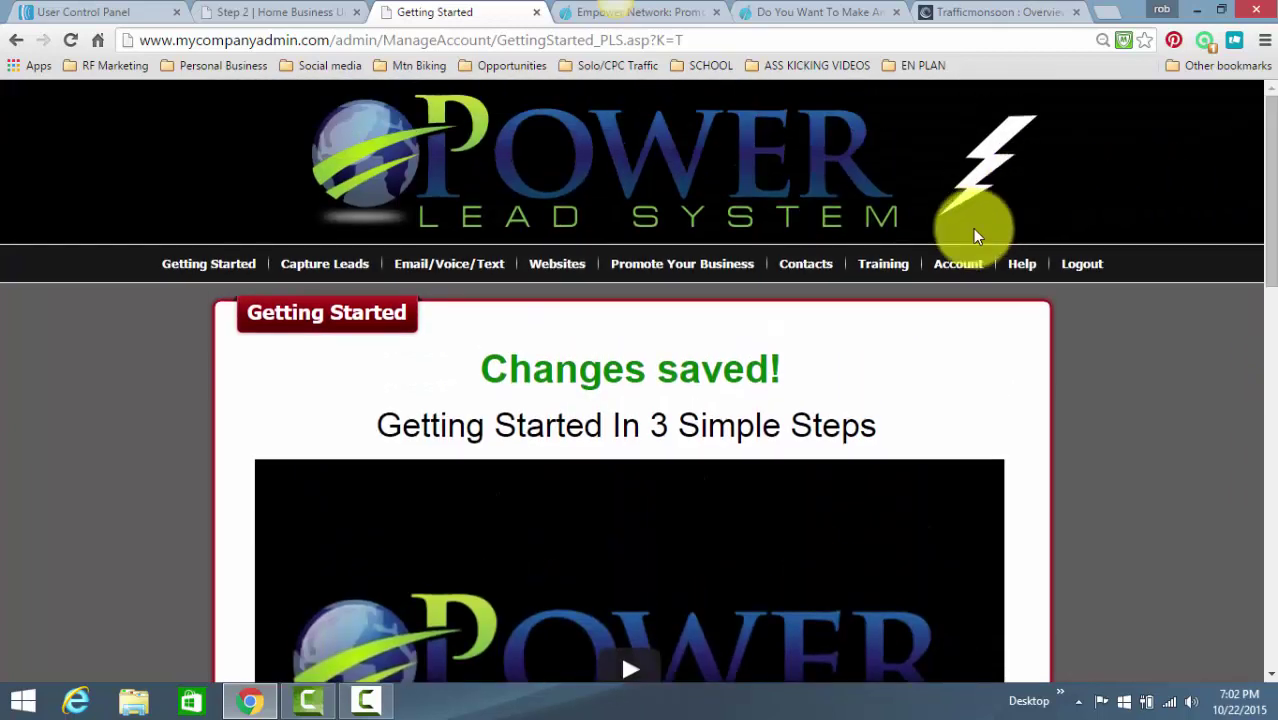
Open Companies I Promote from My Business and scroll the list to the Empower Network entries.
mouse_move(960, 262)
mouse_move(973, 325)
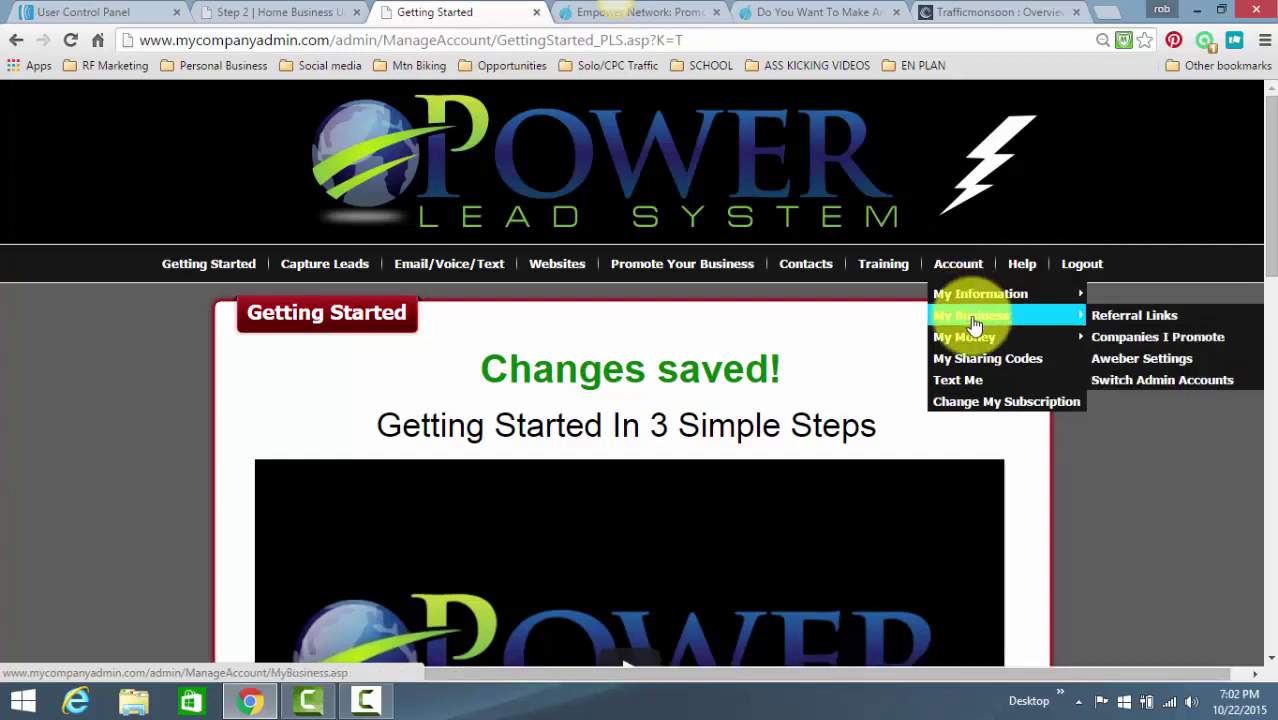
click(1125, 342)
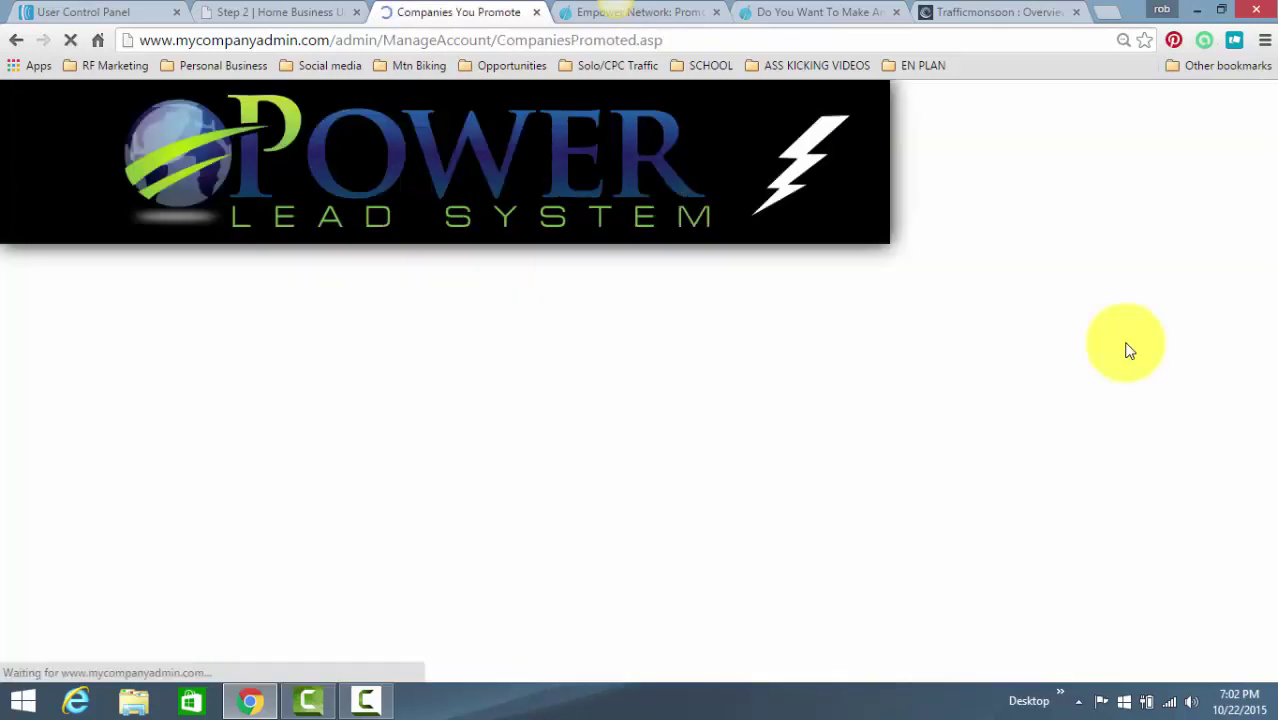
scroll(865, 400, down, 2)
scroll(825, 395, down, 3)
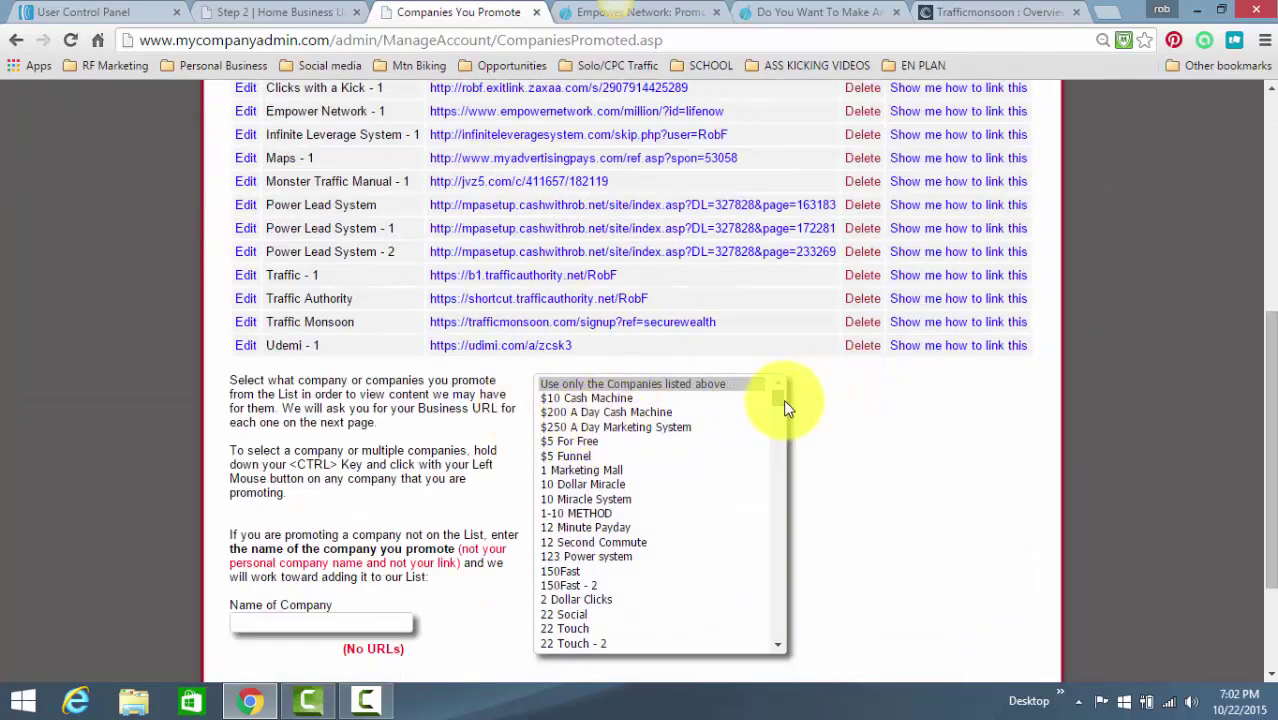
drag(783, 400, 787, 449)
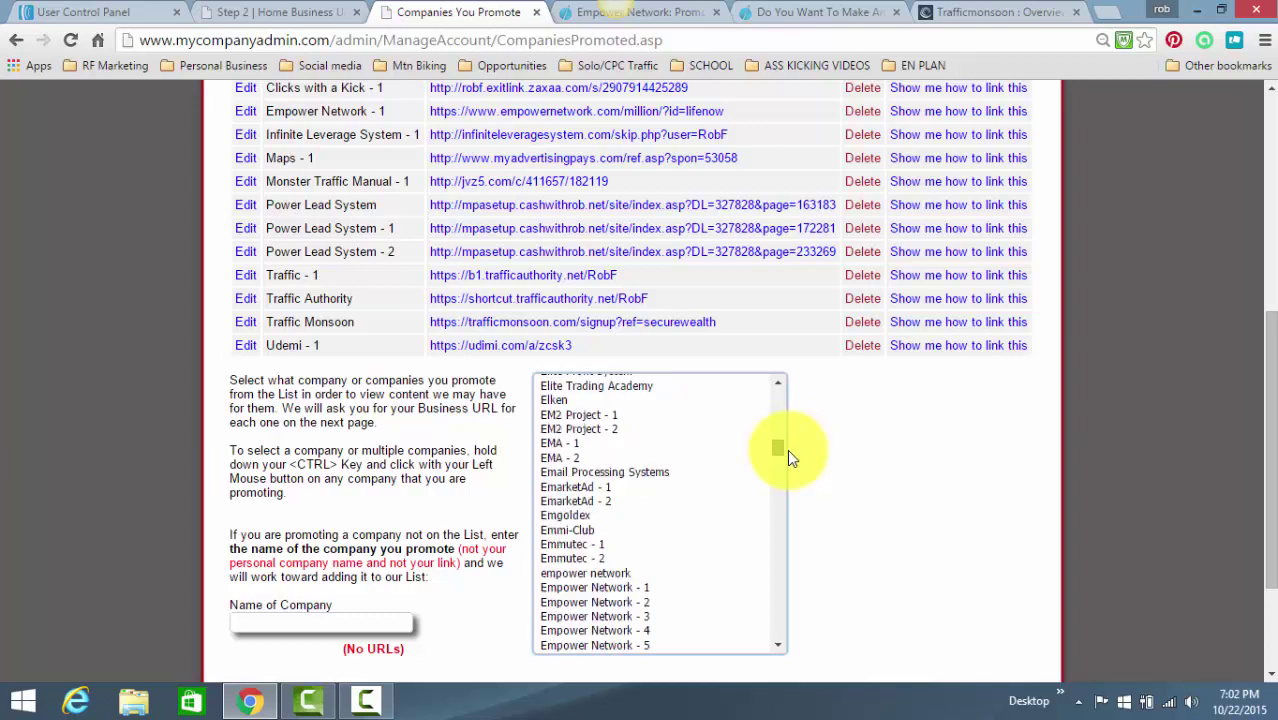
Choose Empower Network - 1 from the promoted company list.
click(572, 574)
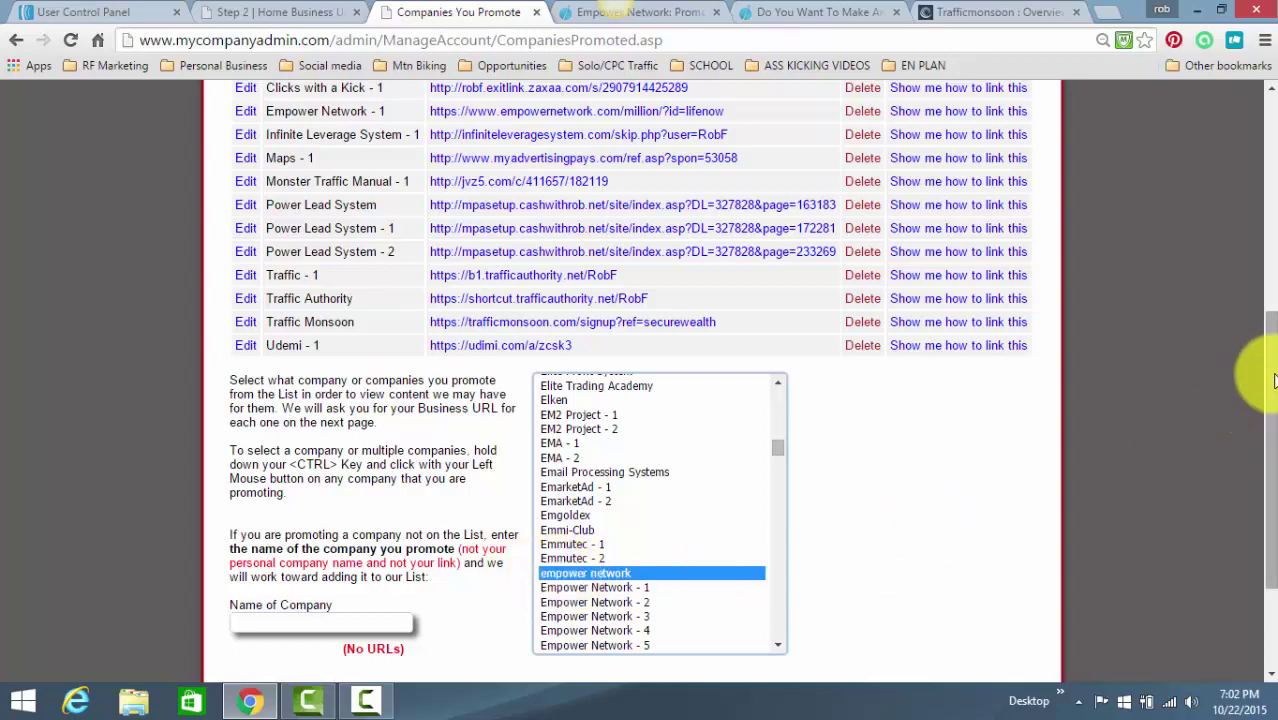
drag(1268, 372, 1268, 350)
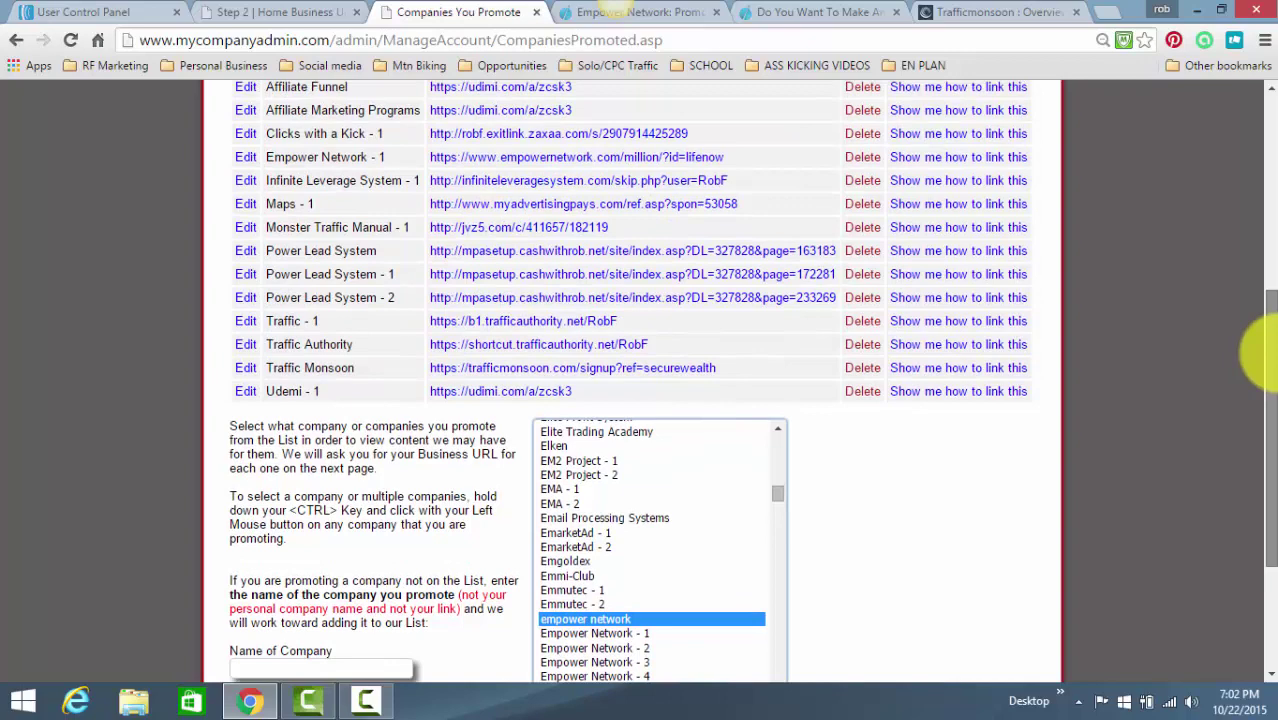
drag(1268, 350, 1268, 356)
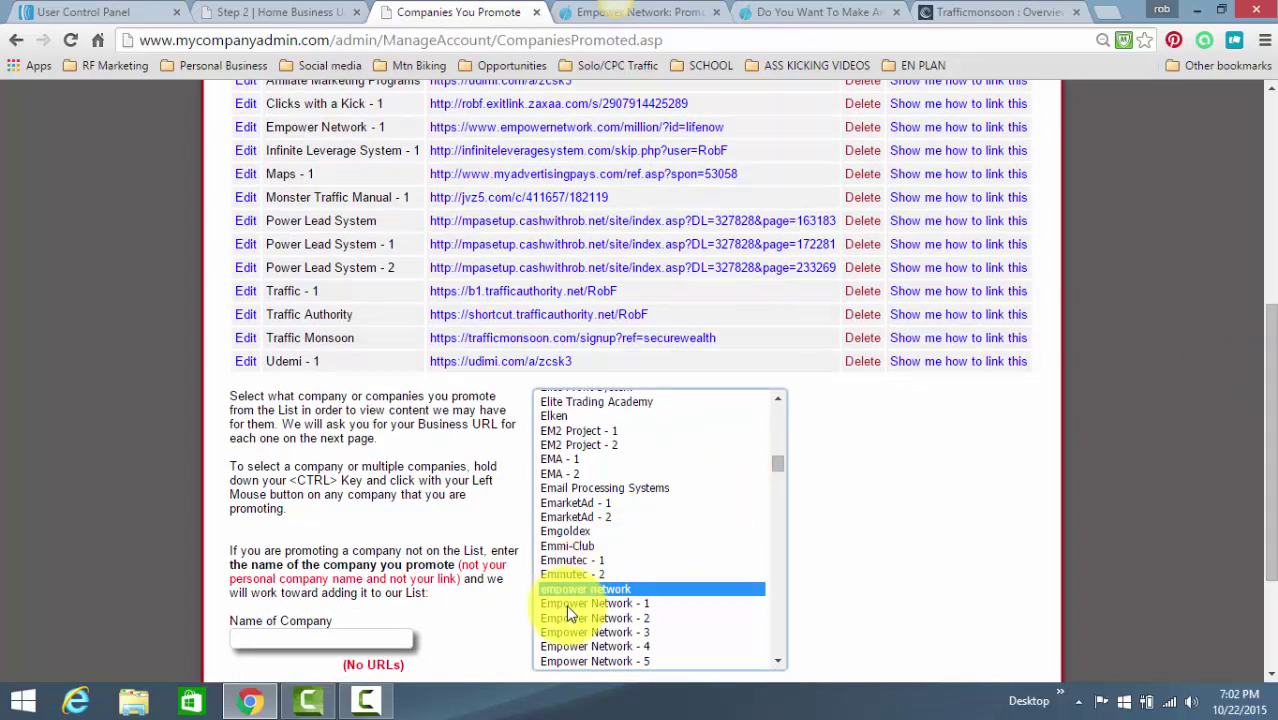
click(704, 605)
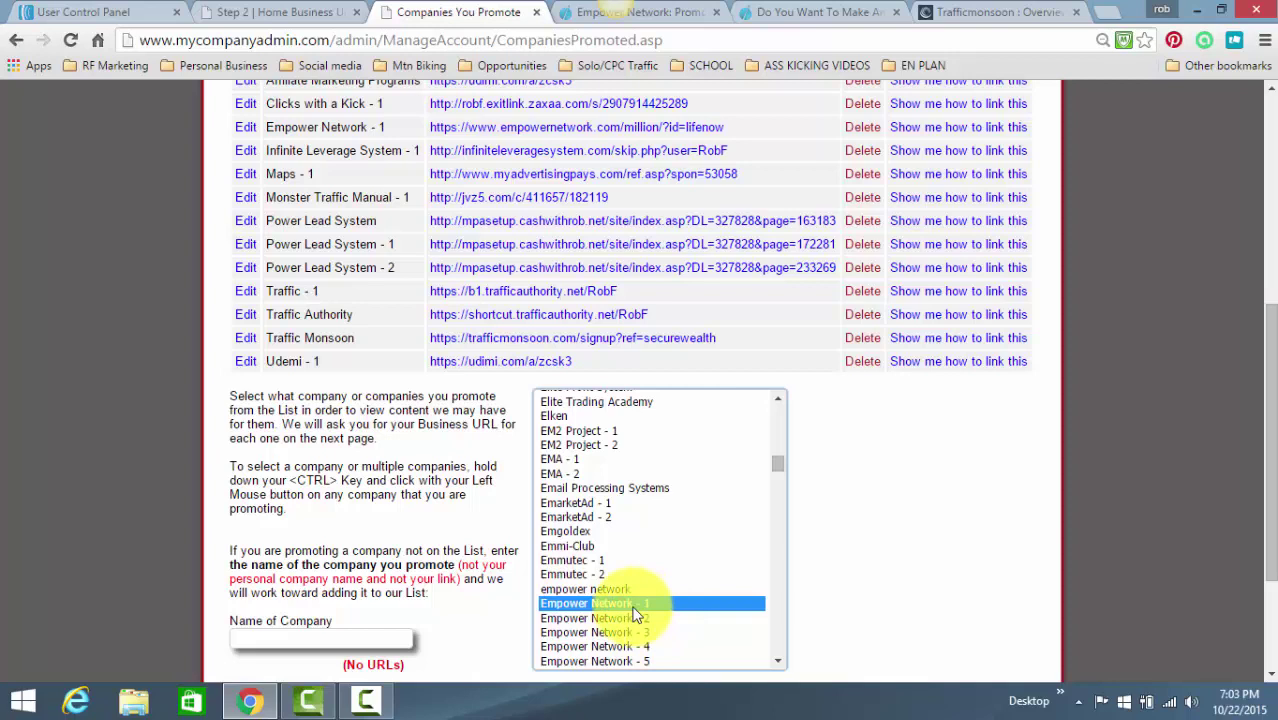
drag(1275, 330, 1268, 304)
Select the Empower Network - 1 name text and scroll to its affiliate URL row.
drag(383, 177, 268, 167)
click(262, 168)
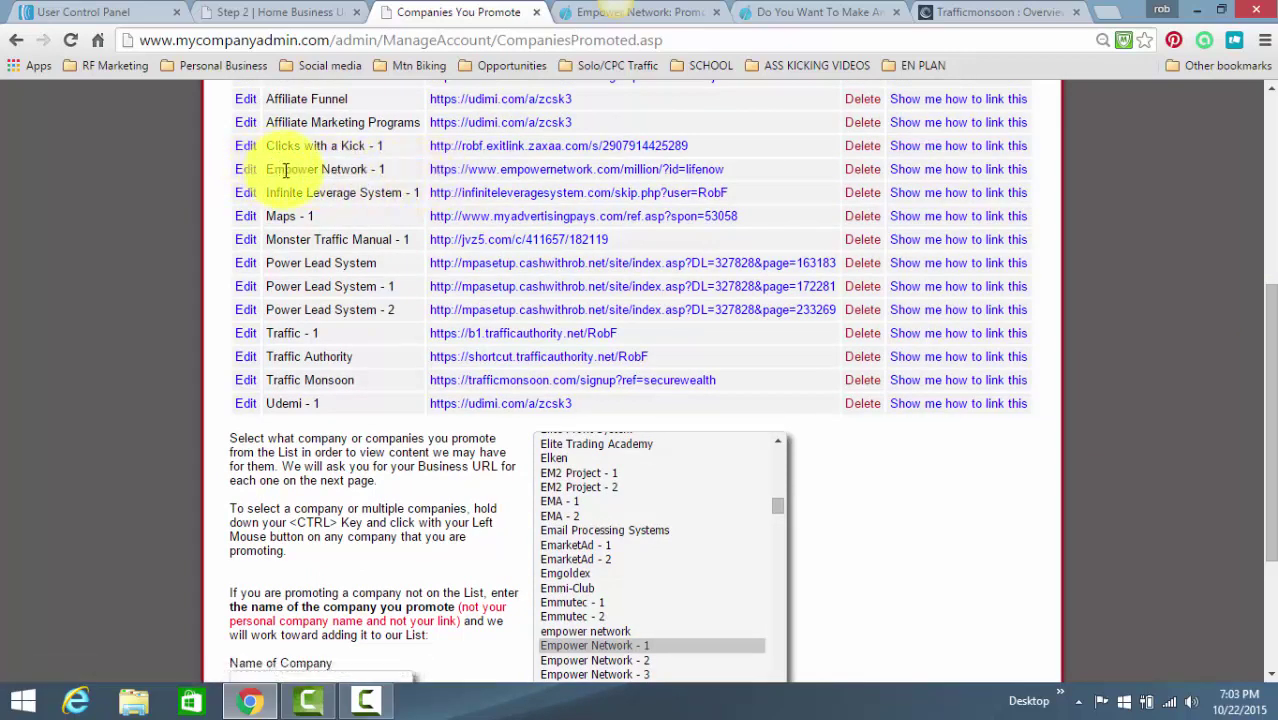
drag(385, 170, 266, 170)
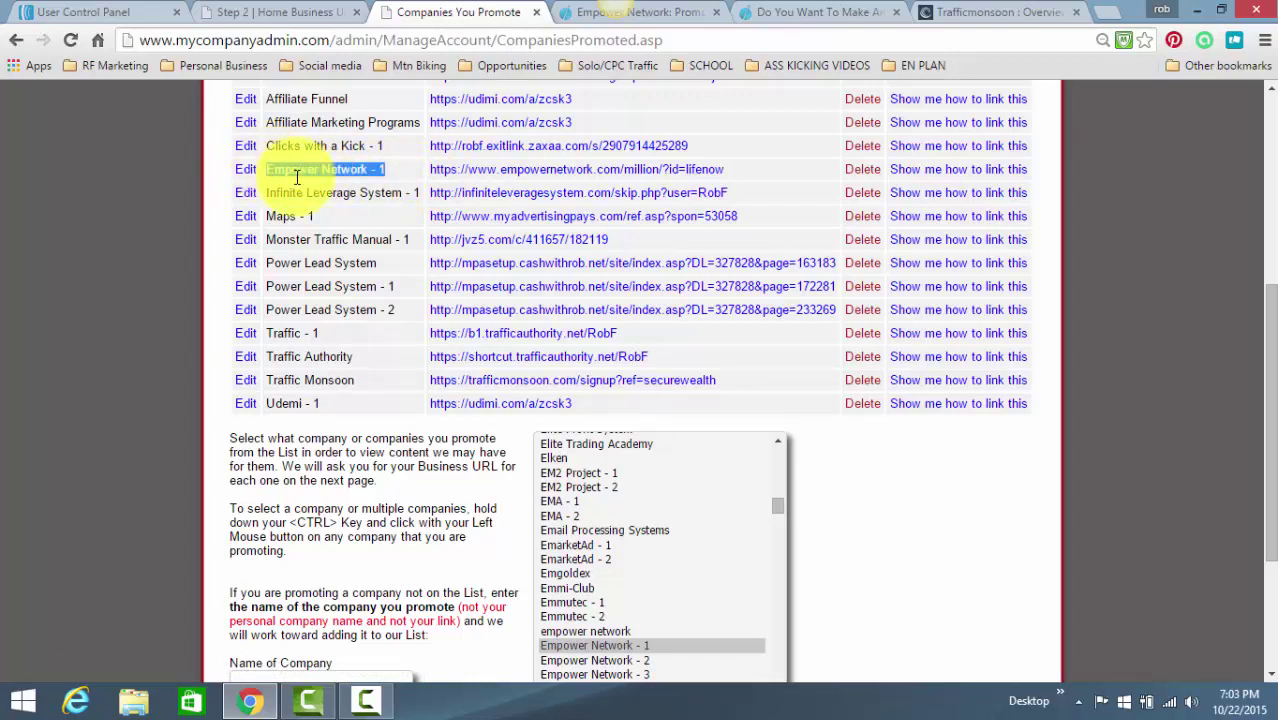
drag(266, 170, 386, 171)
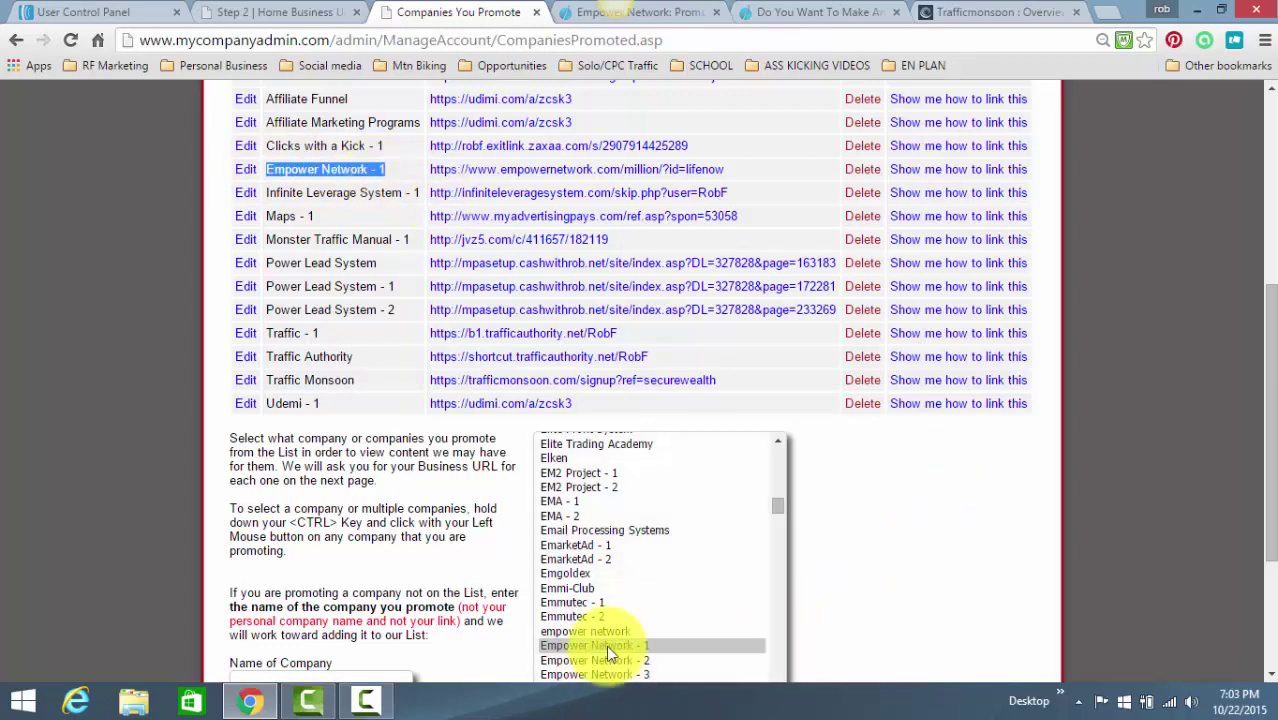
scroll(1000, 420, down, 3)
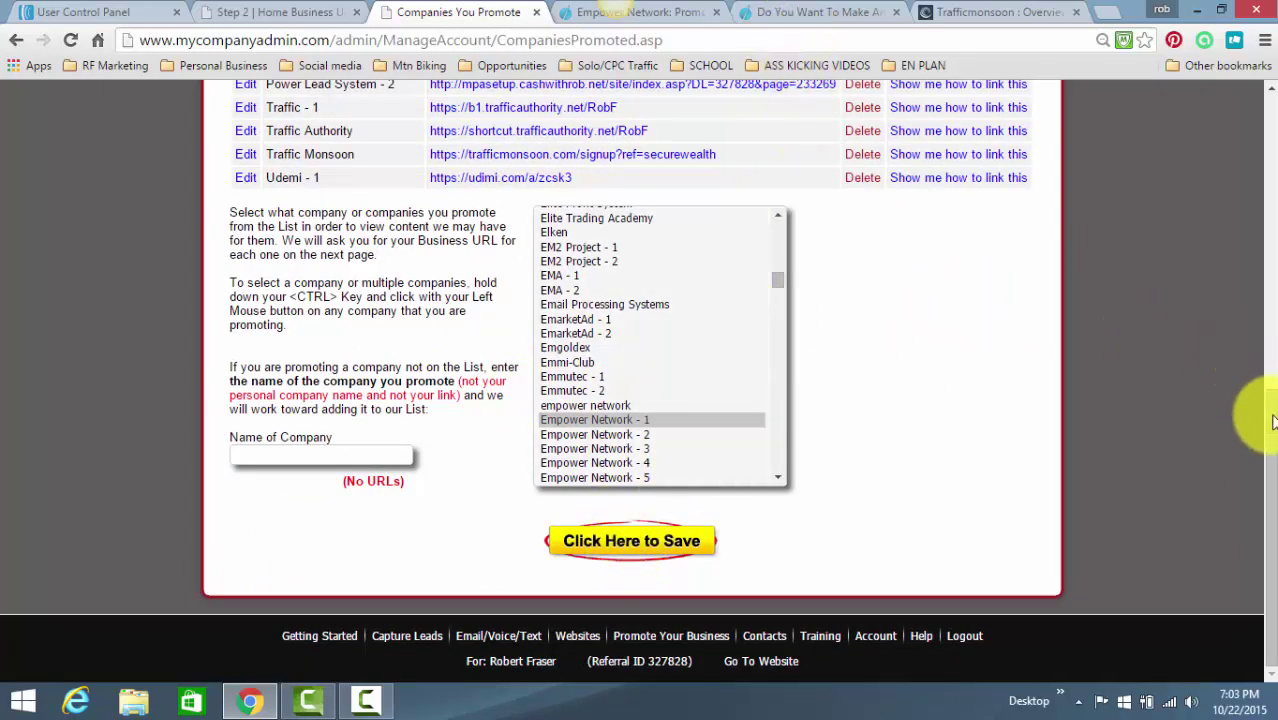
drag(1267, 380, 1268, 288)
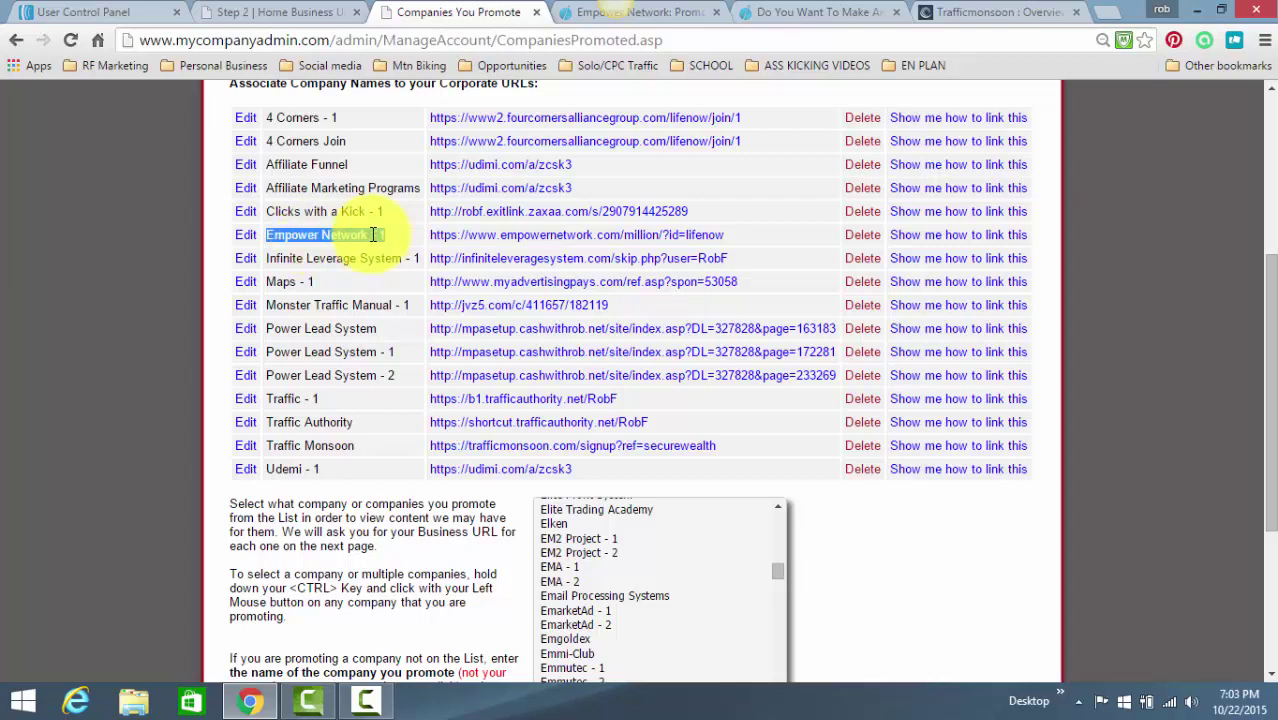
click(316, 229)
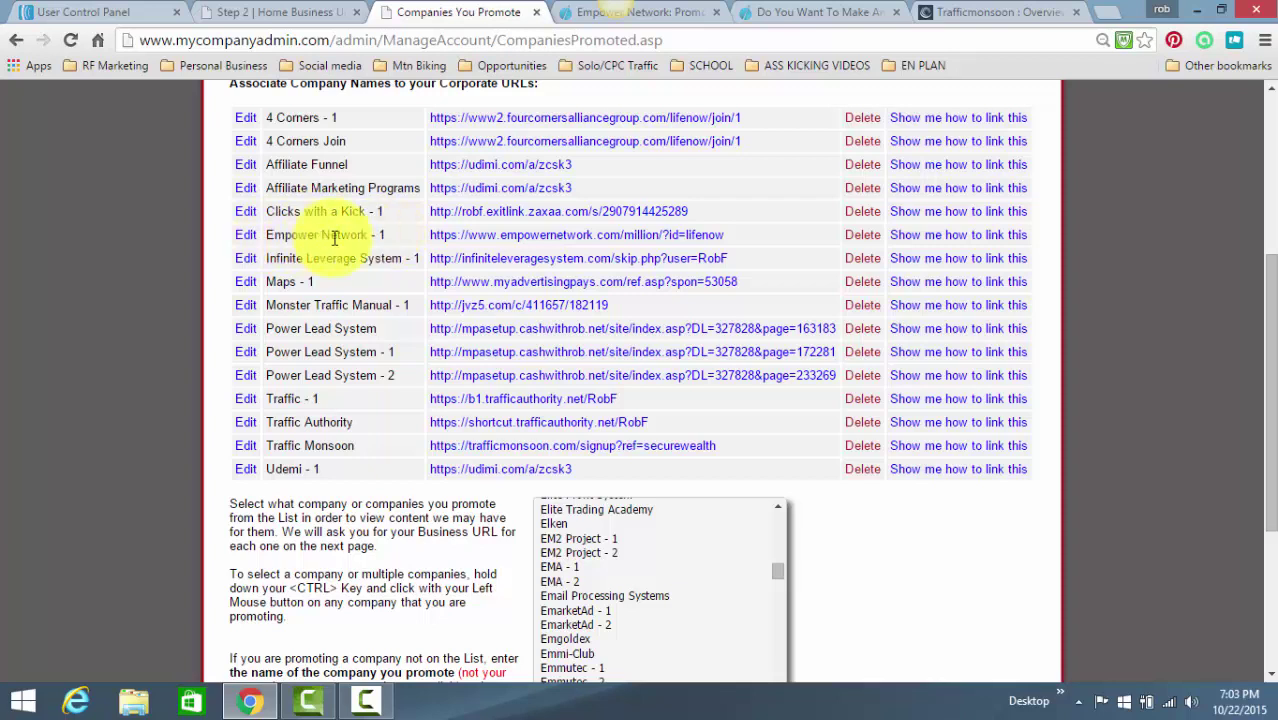
drag(269, 236, 388, 242)
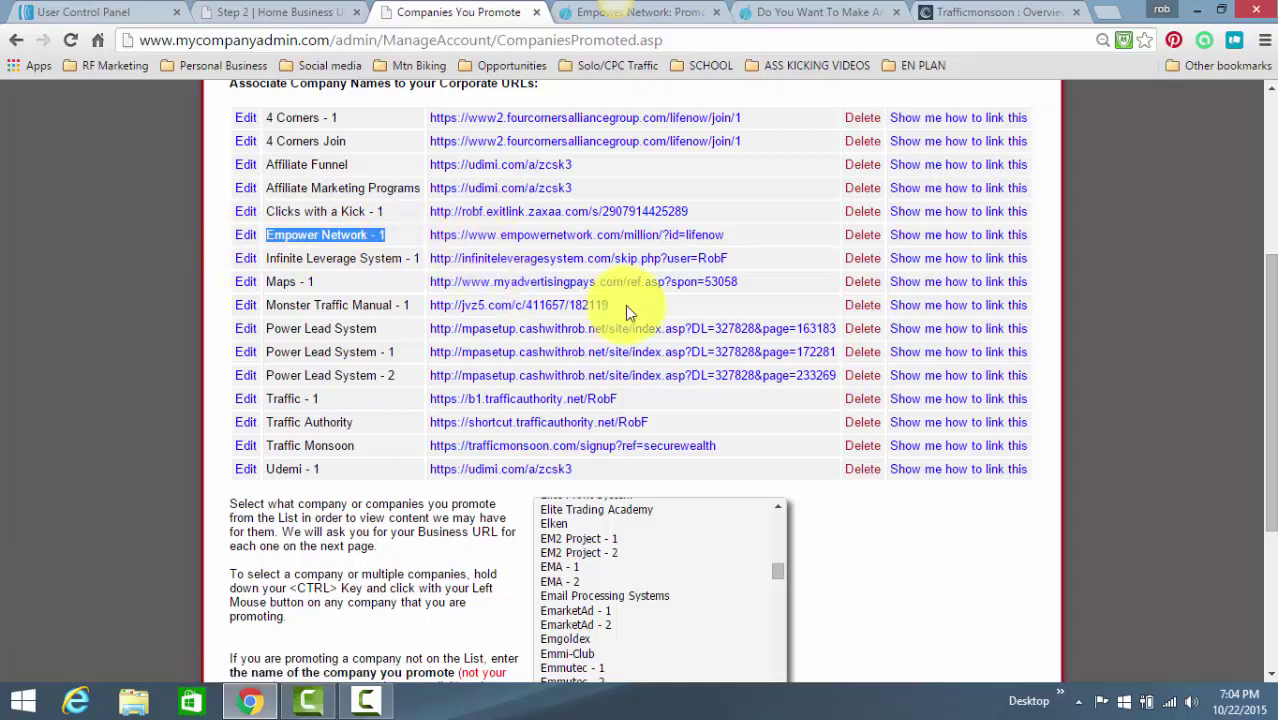
drag(1268, 405, 1274, 208)
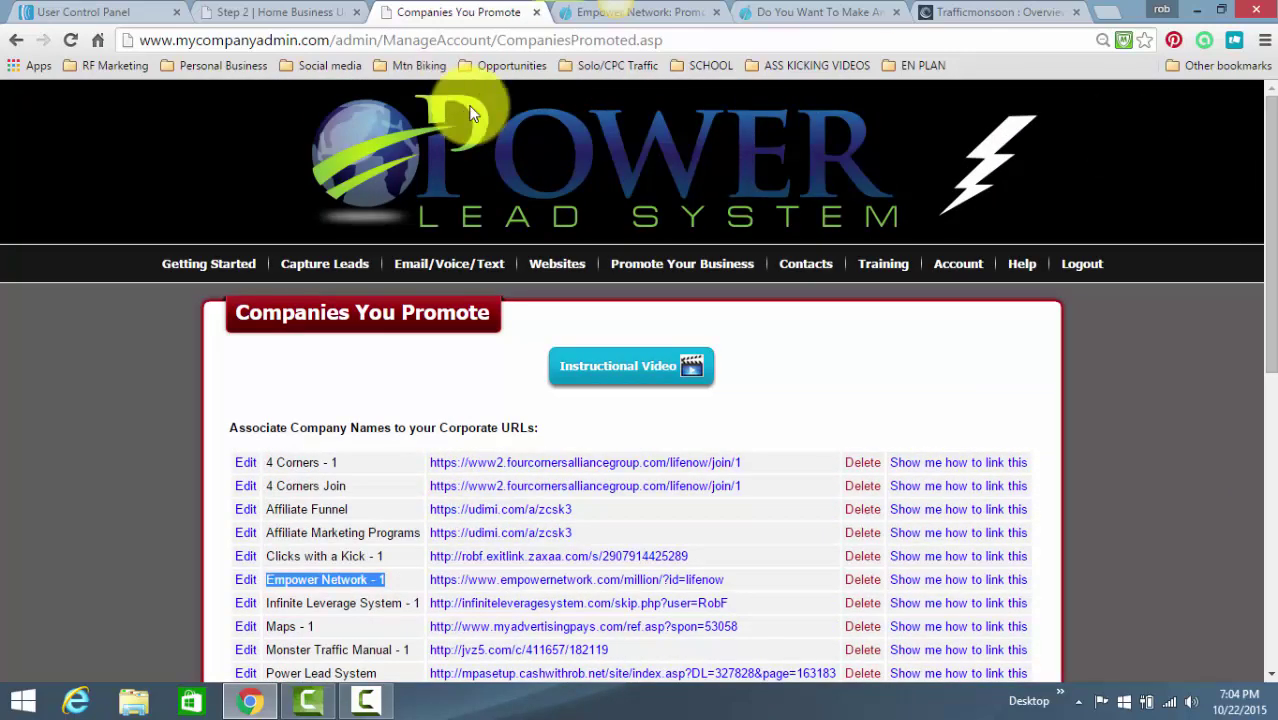
Go to Websites > Manage Websites and scroll down to the Lead Capture Pages.
mouse_move(567, 268)
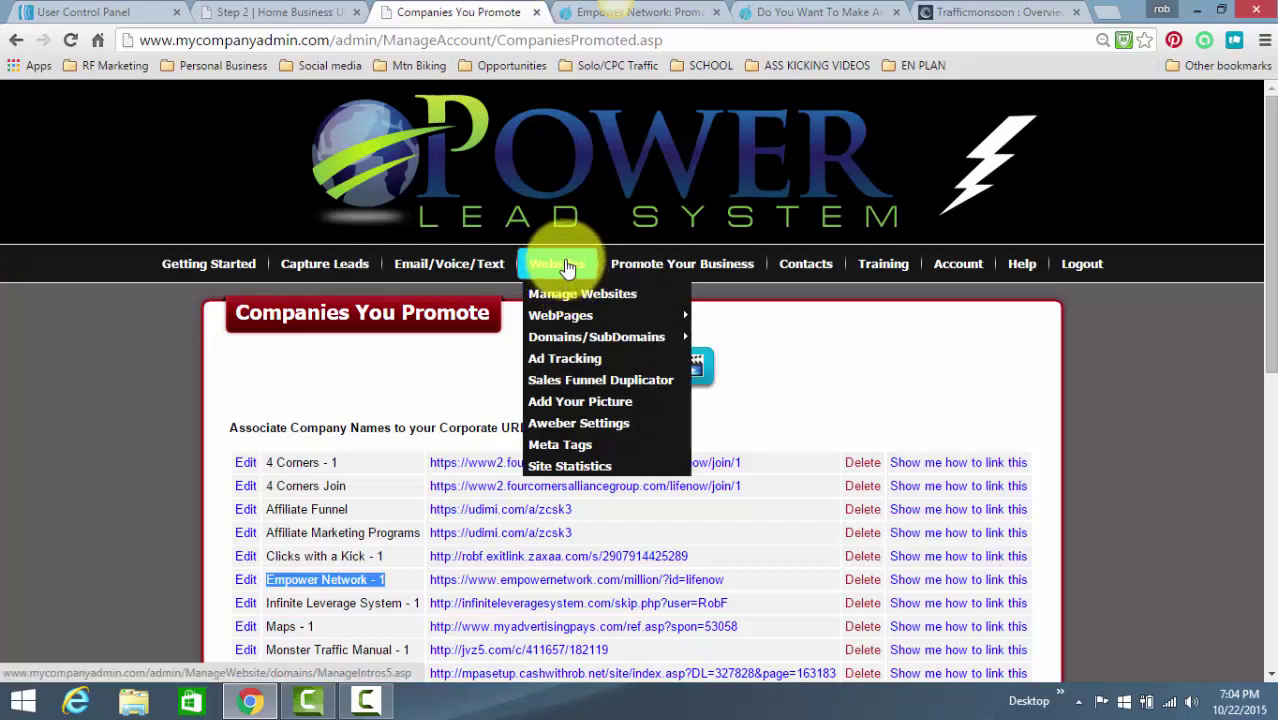
click(570, 267)
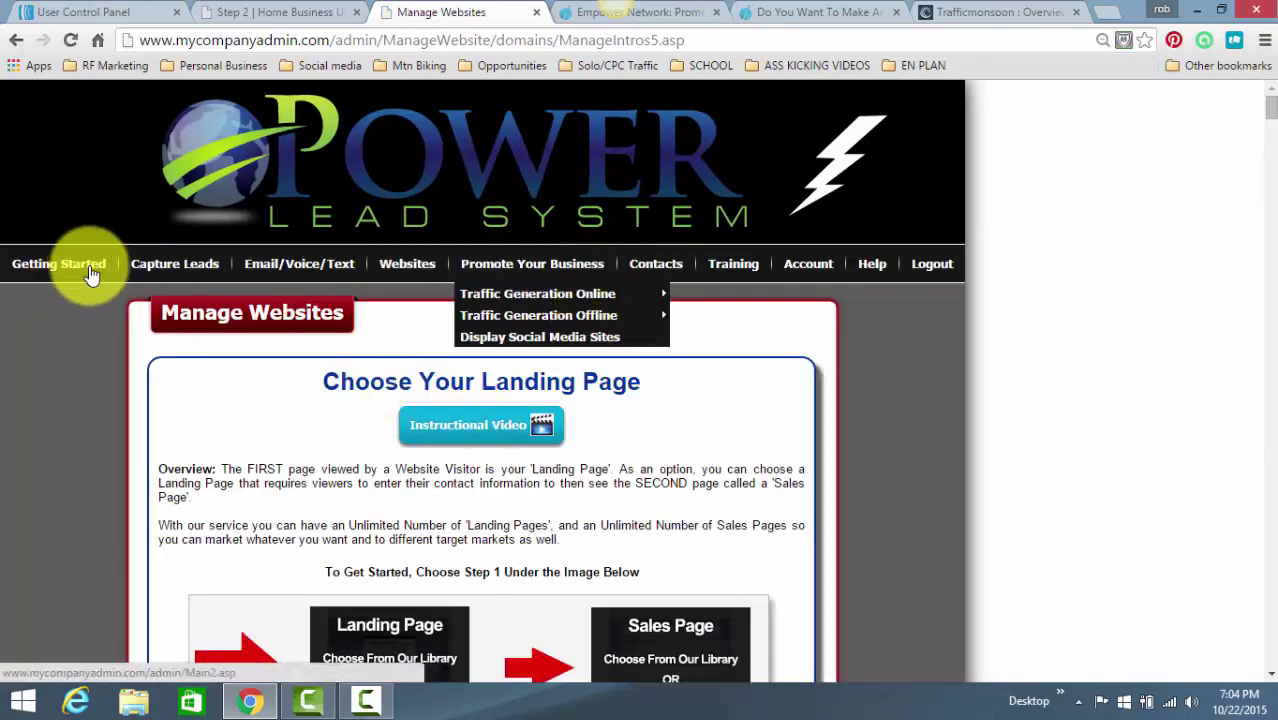
scroll(585, 414, down, 5)
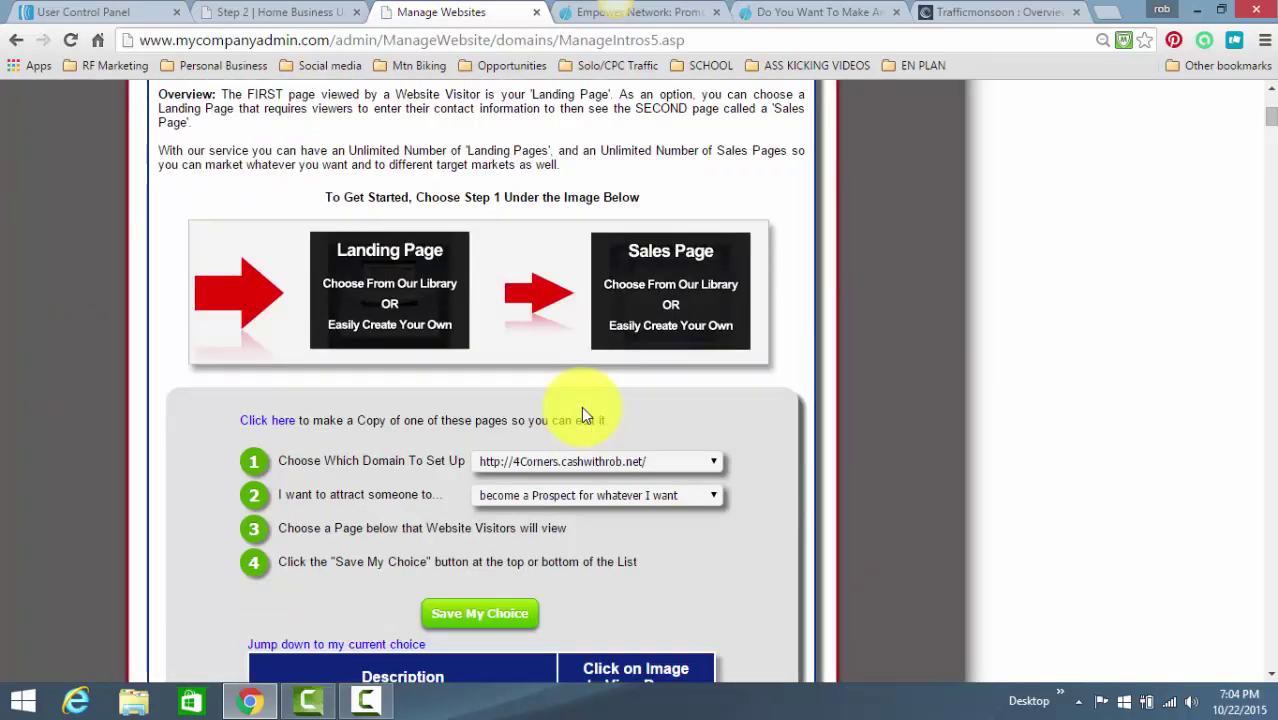
scroll(585, 414, down, 15)
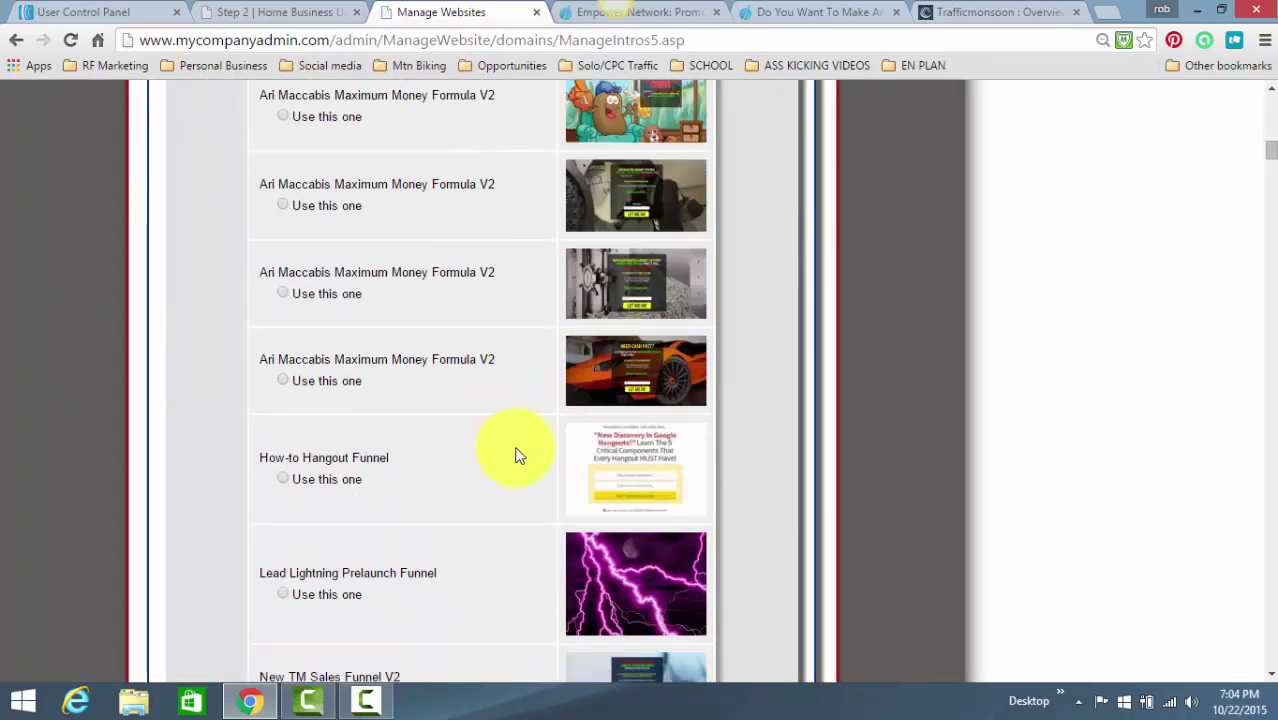
scroll(505, 450, down, 20)
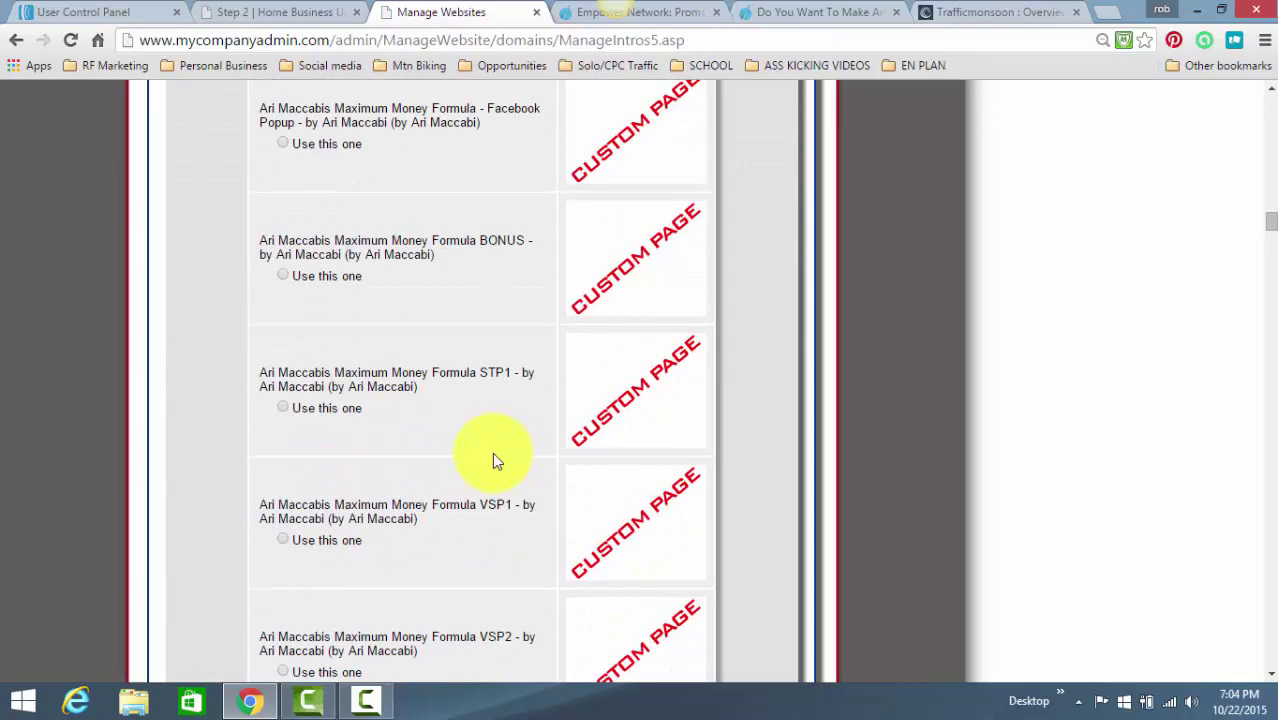
scroll(501, 457, down, 20)
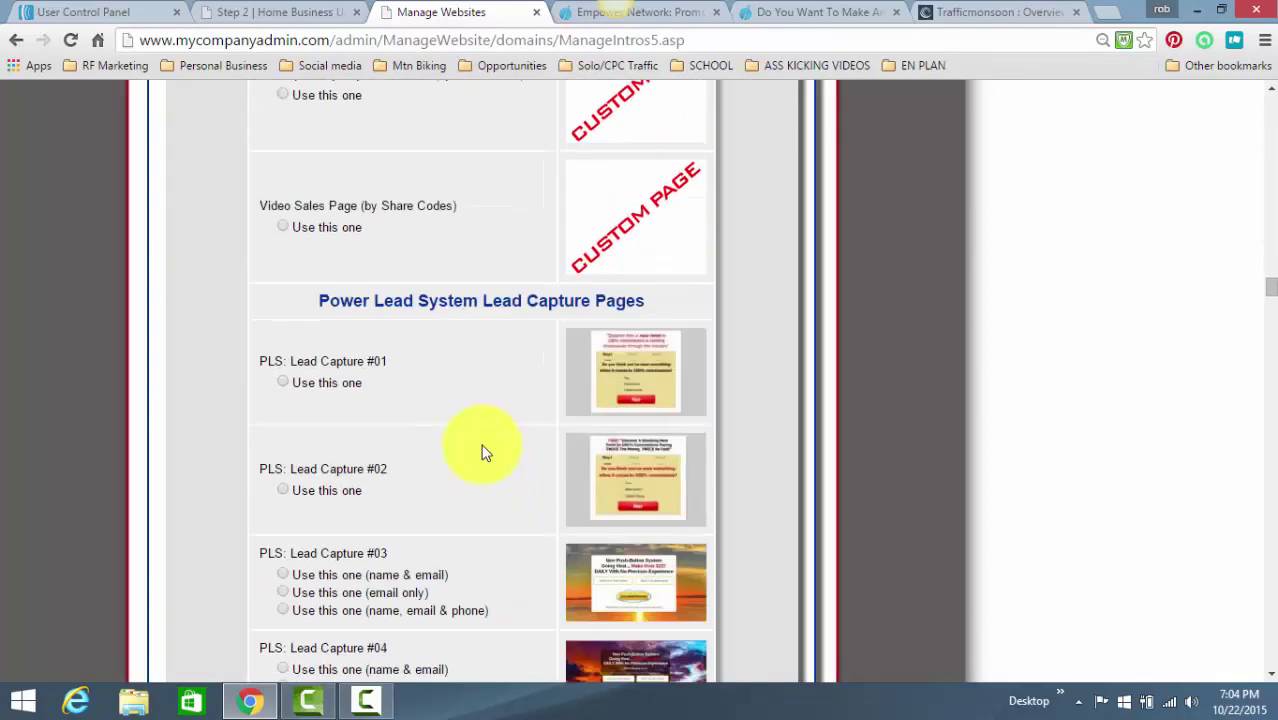
scroll(483, 452, down, 10)
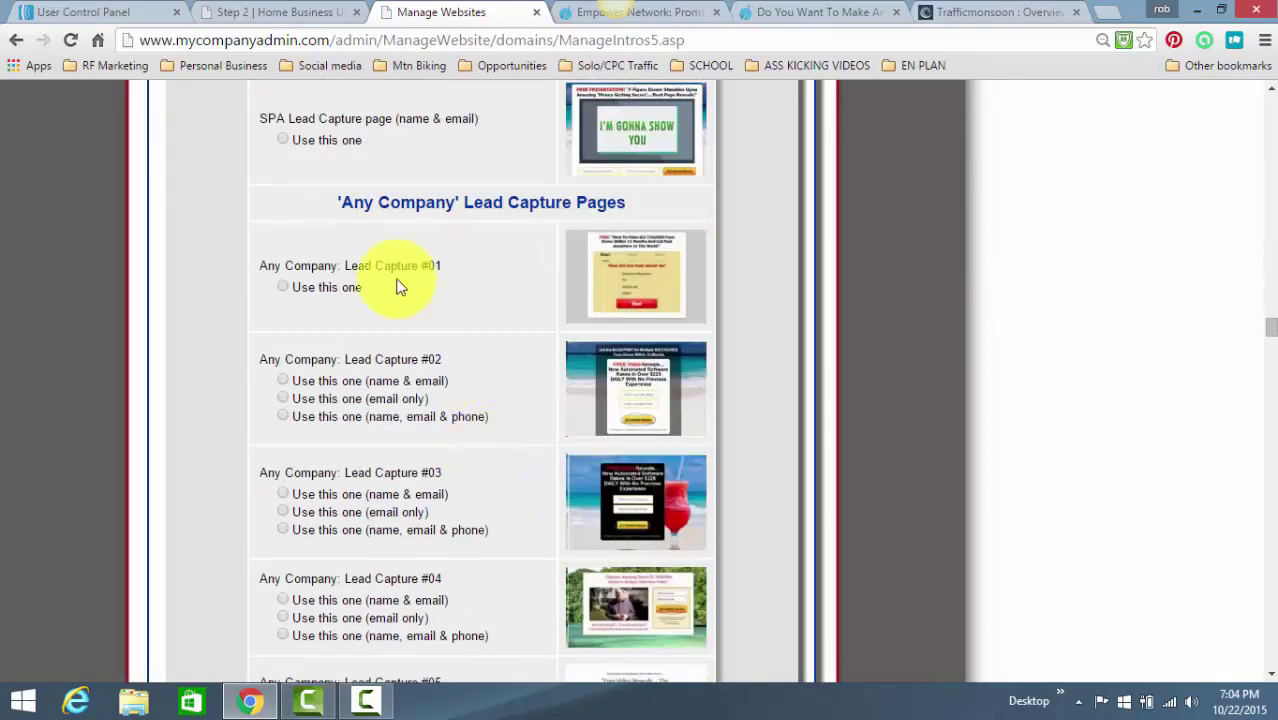
Highlight the 'Any Company' Lead Capture Pages heading and review pages #01 through #05.
drag(332, 204, 650, 206)
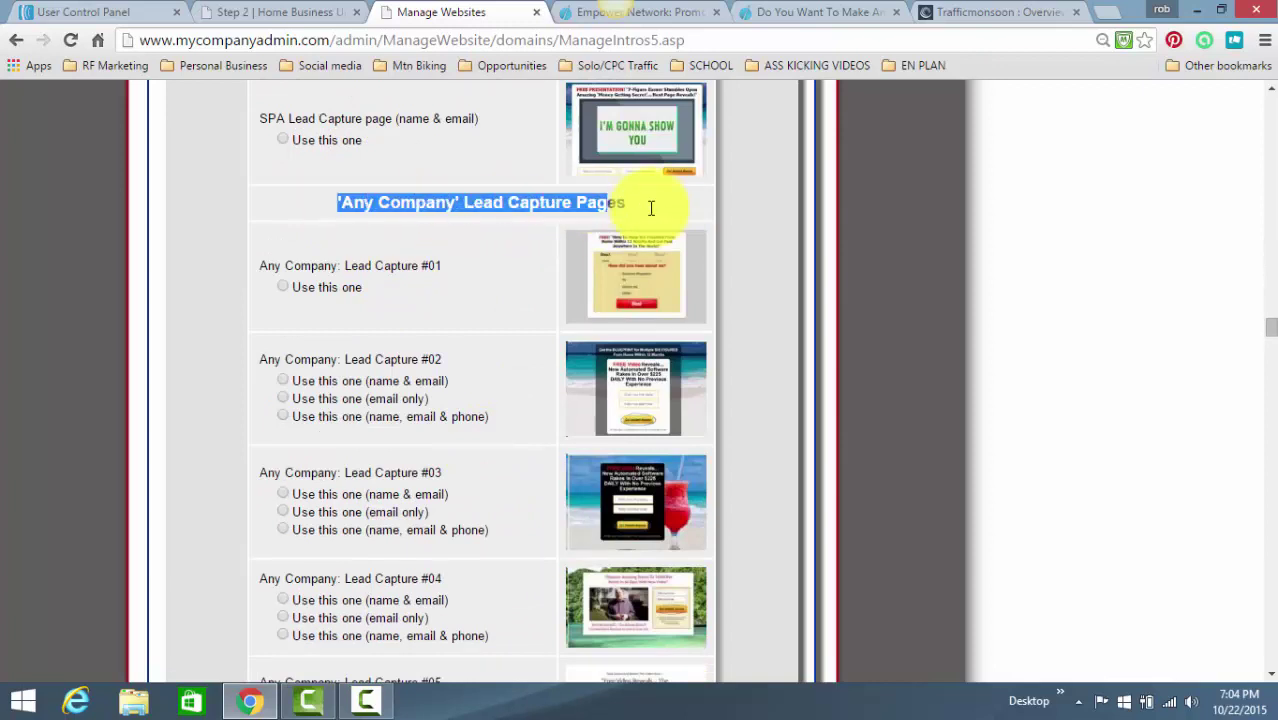
click(652, 206)
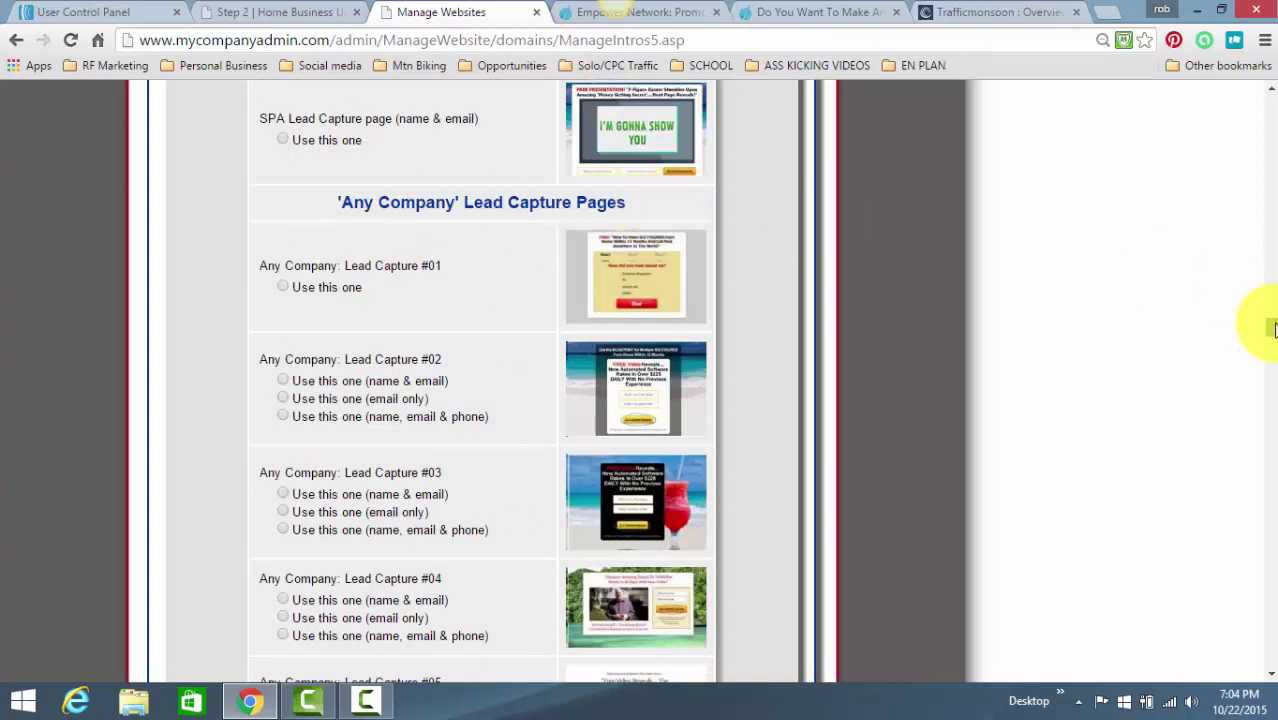
drag(1272, 328, 1270, 352)
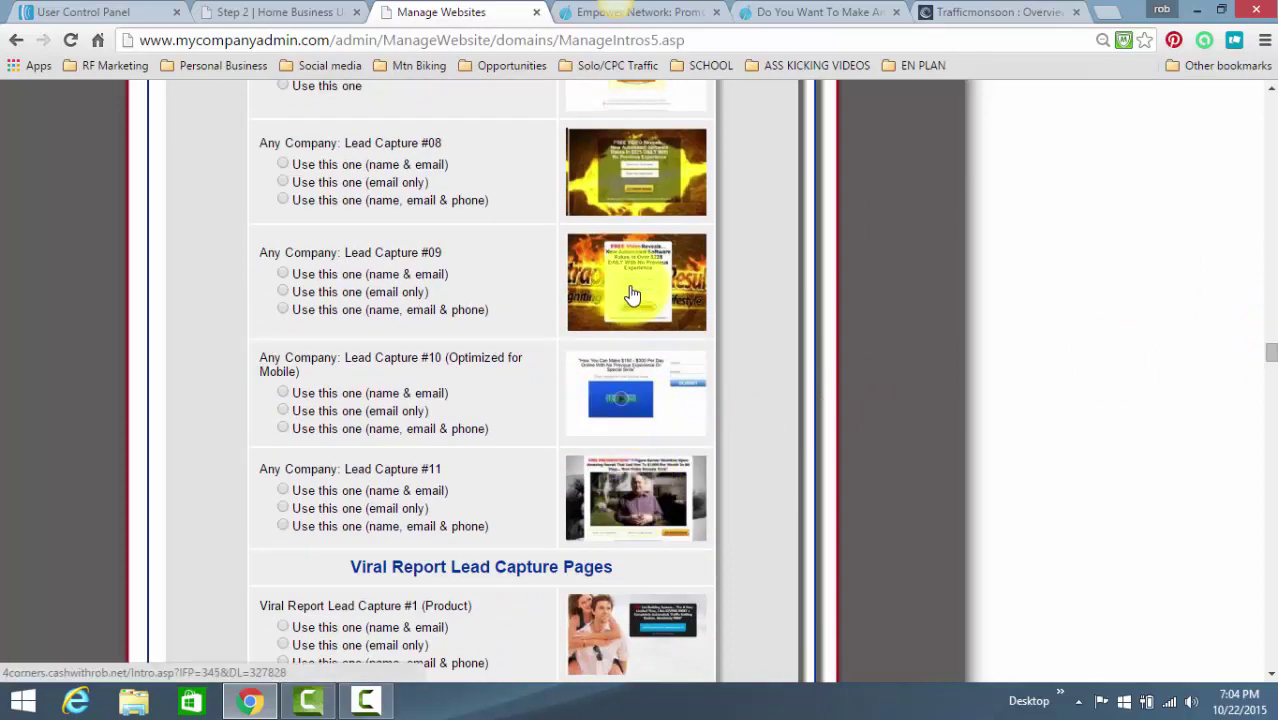
drag(1272, 350, 1269, 337)
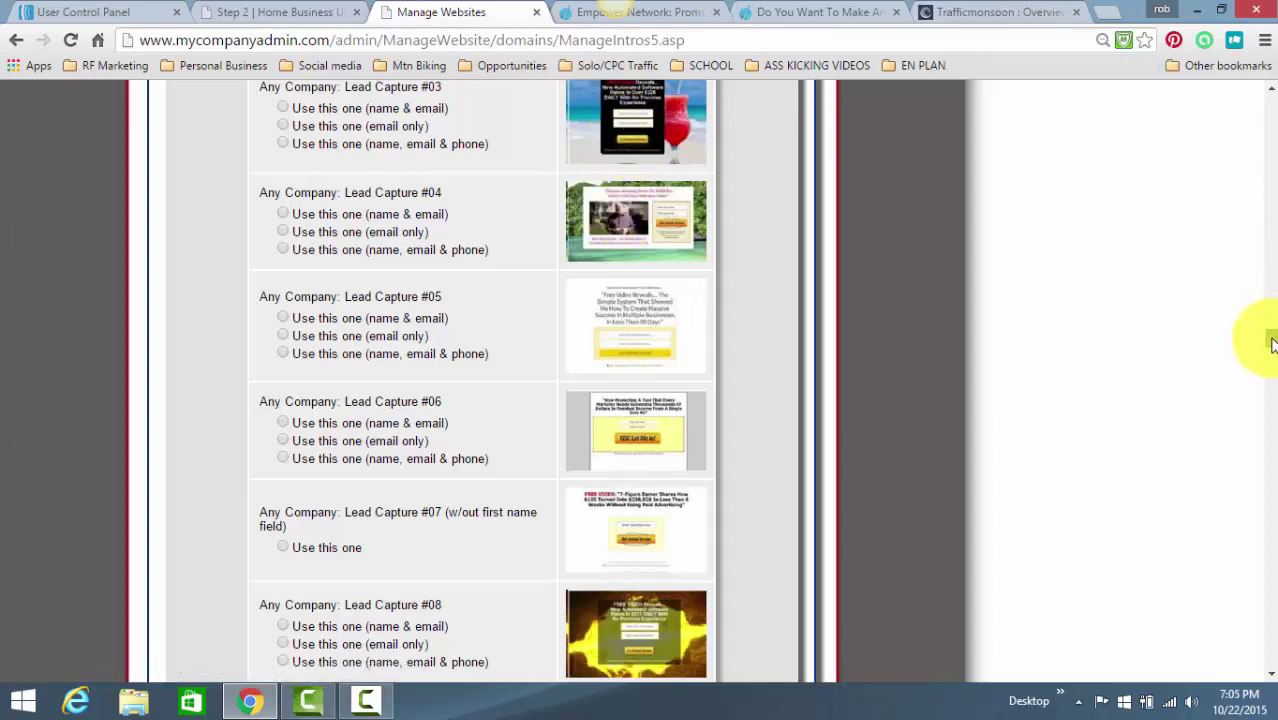
drag(1272, 344, 1272, 331)
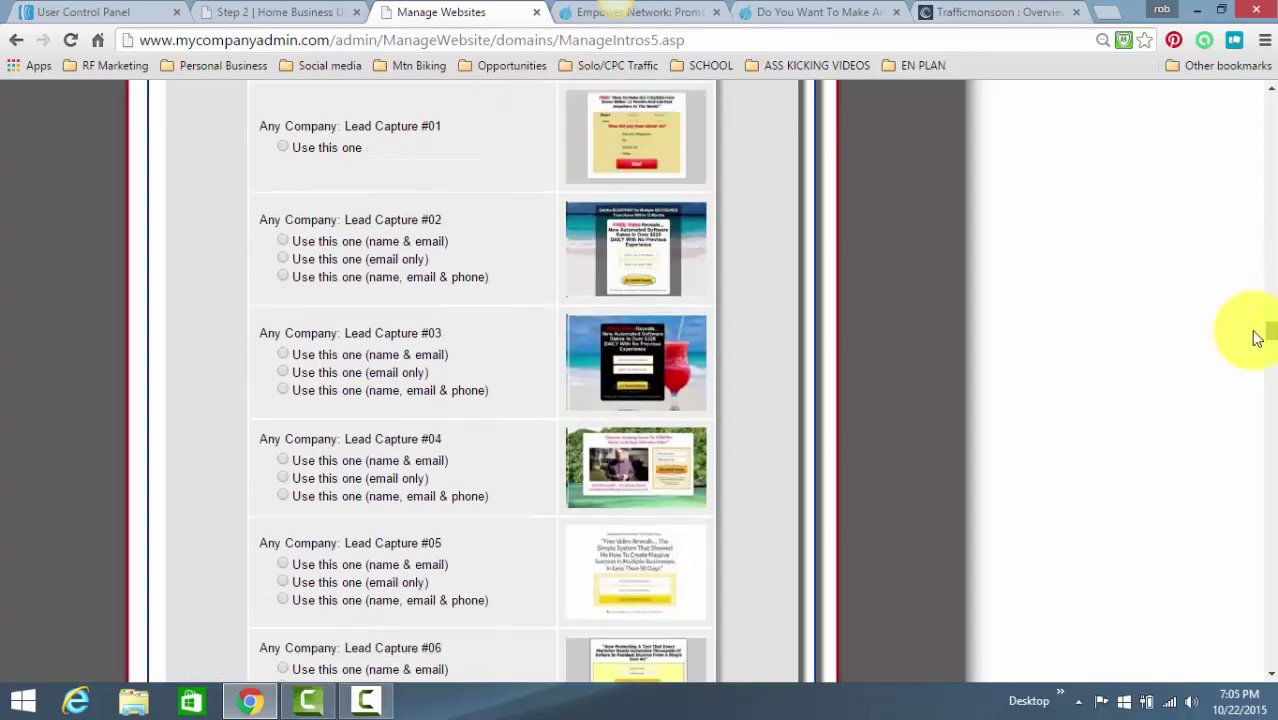
drag(1272, 334, 1272, 328)
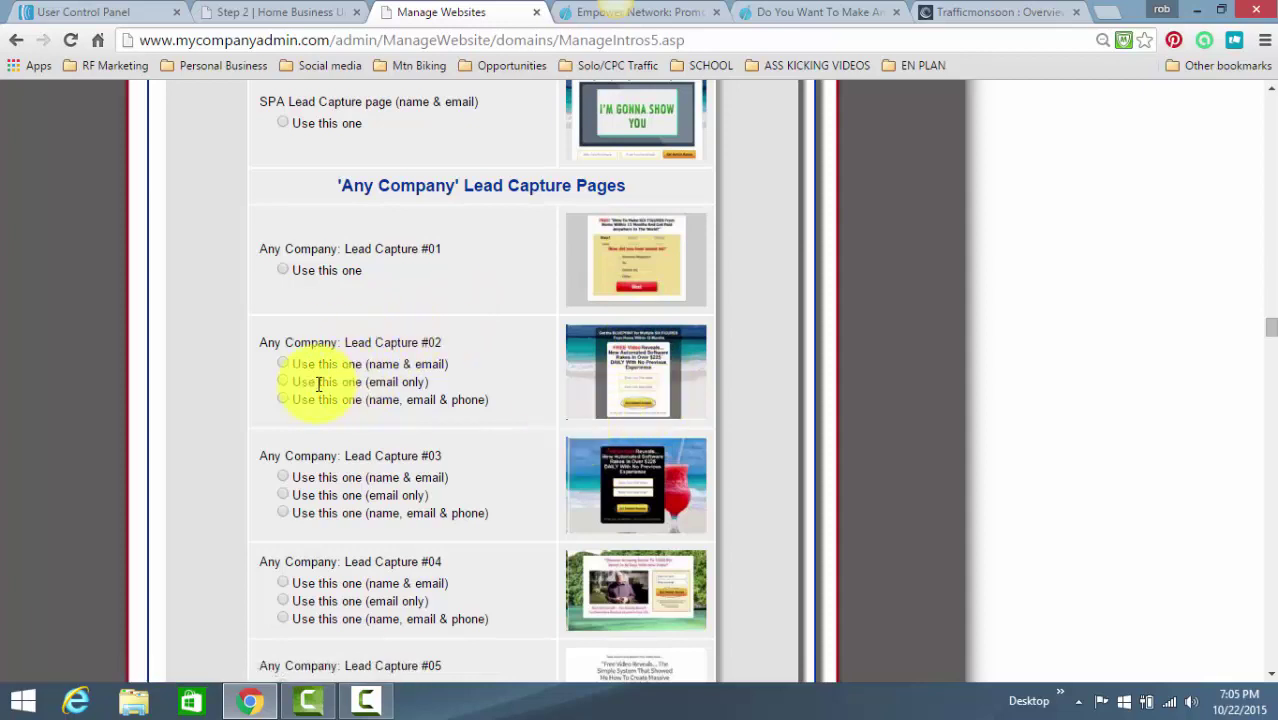
Preview Any Company Lead Capture #02 in a new tab placed before Manage Websites.
click(622, 372)
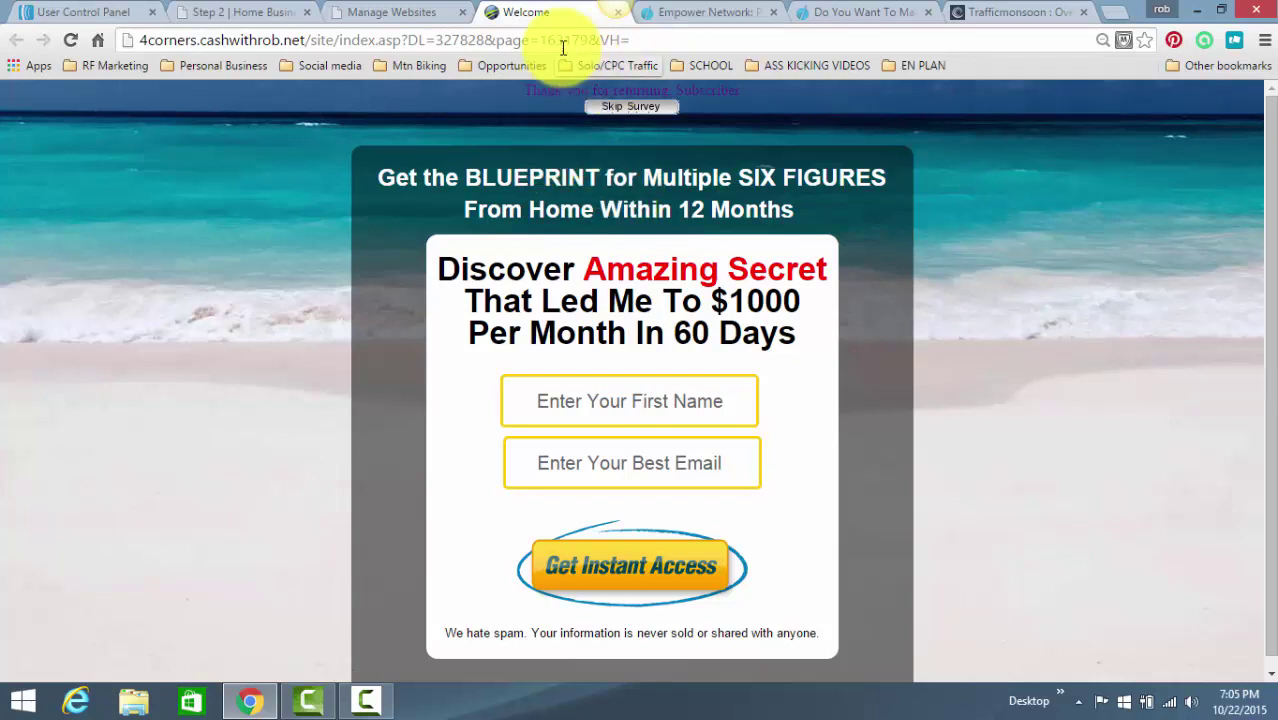
drag(538, 12, 448, 15)
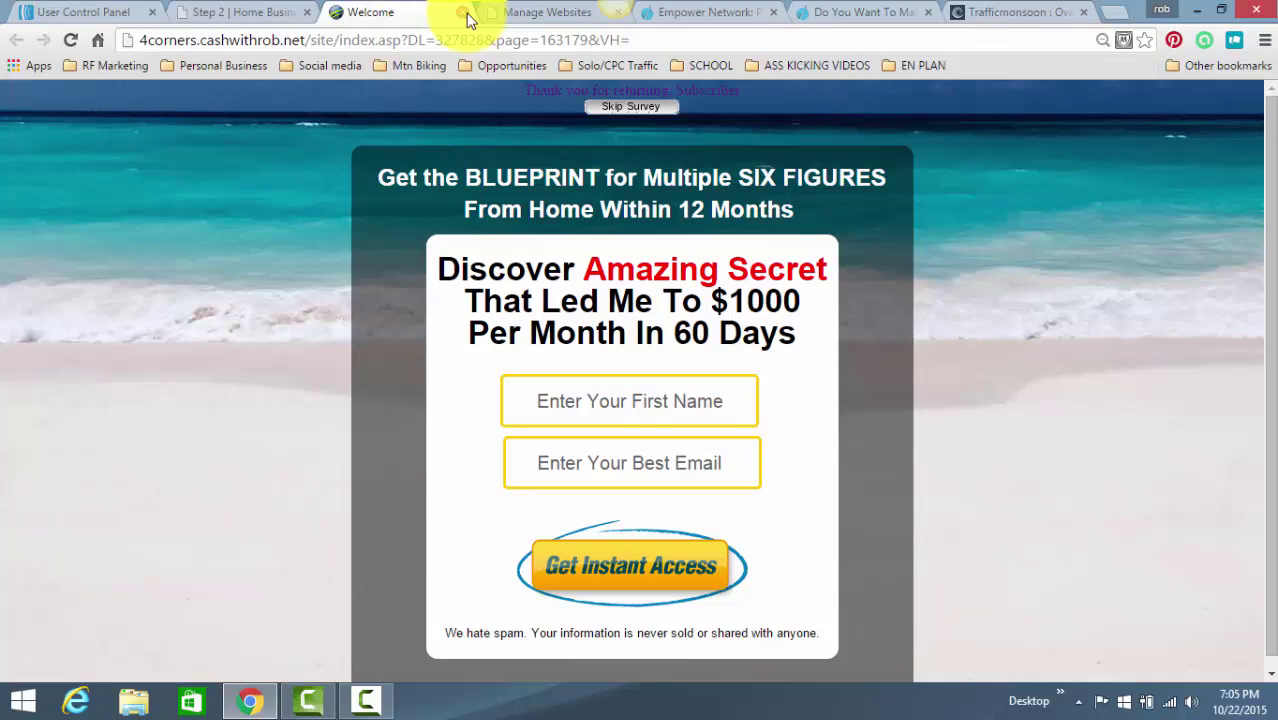
Close the Lead Capture #02 Welcome preview tab.
click(463, 13)
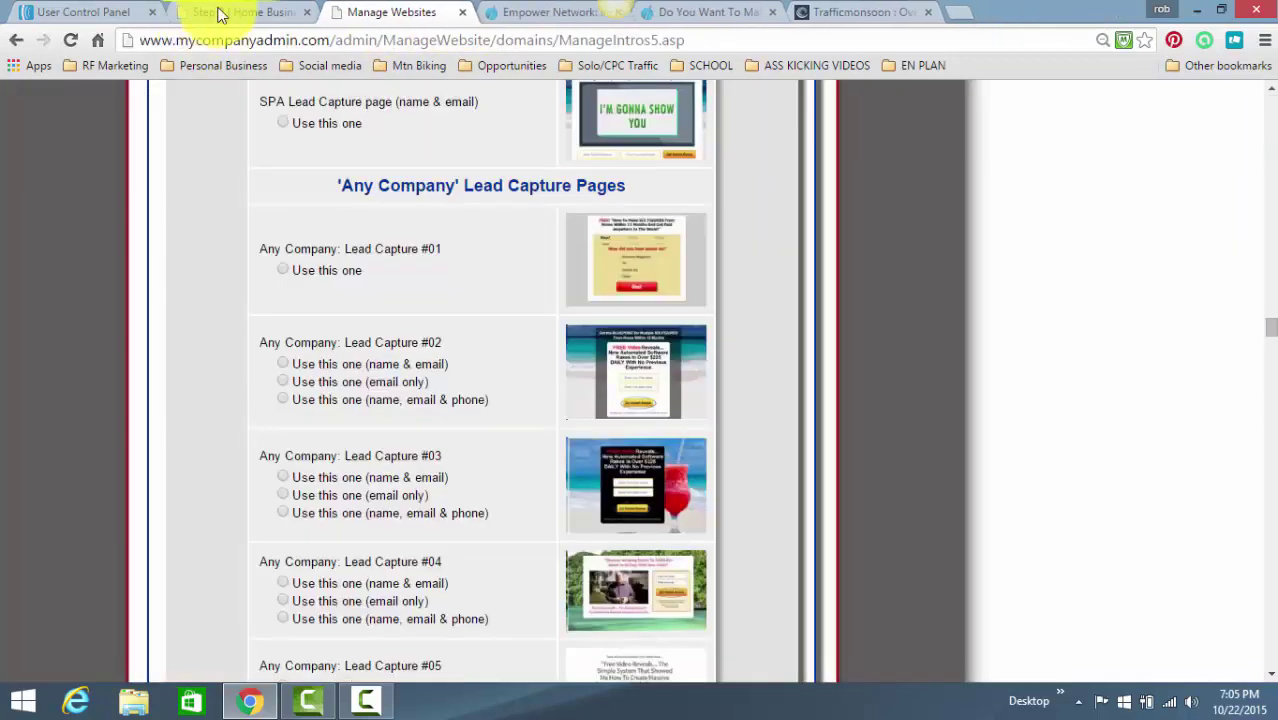